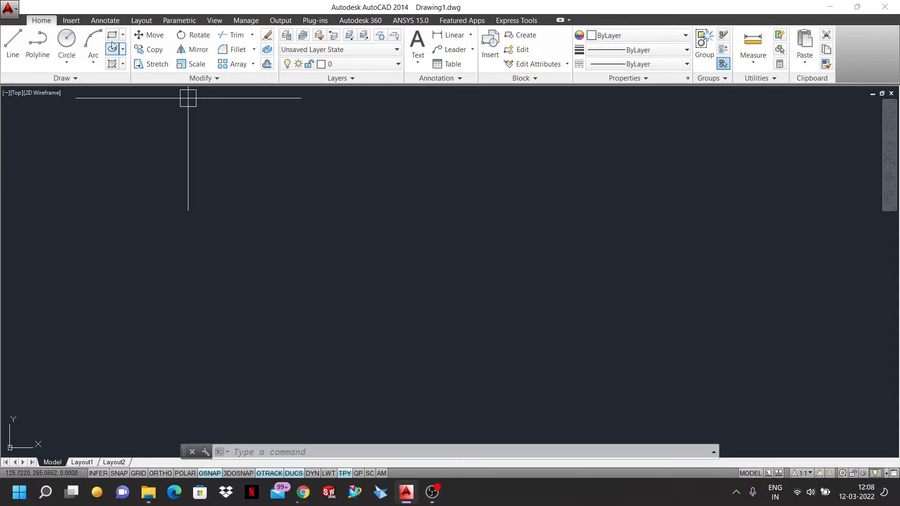
Draw a freehand horizontal line across the middle of the empty drawing with Ortho mode on
click(12, 52)
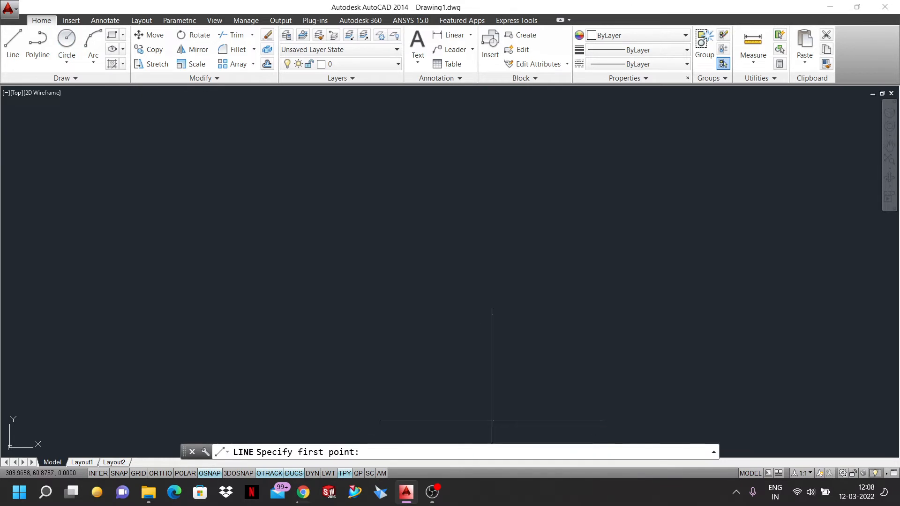
click(321, 286)
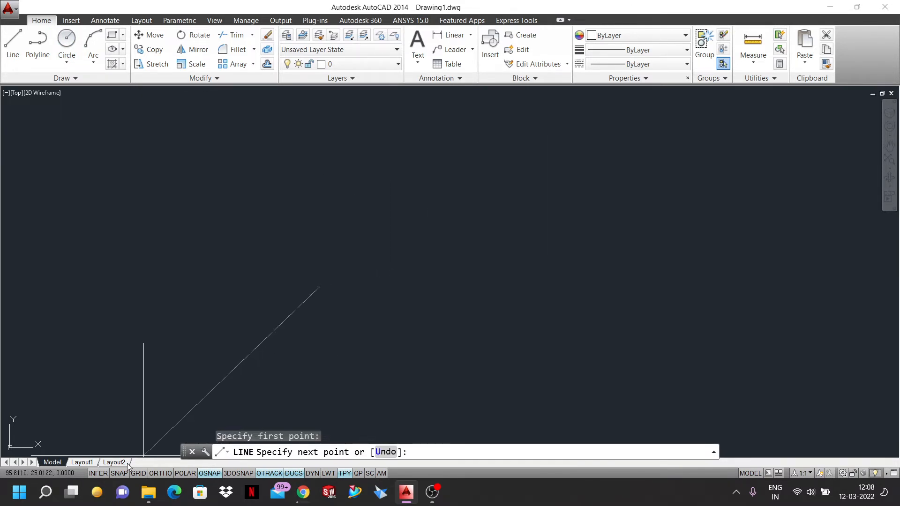
click(164, 474)
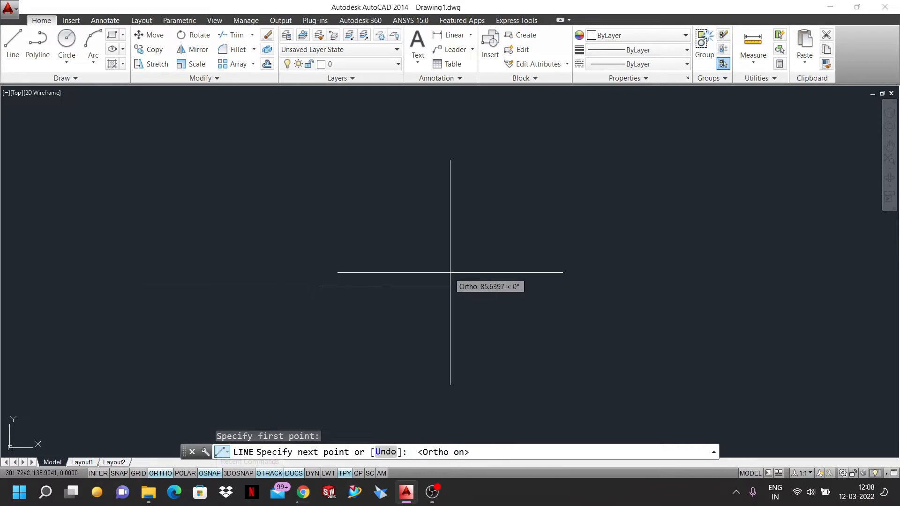
click(493, 286)
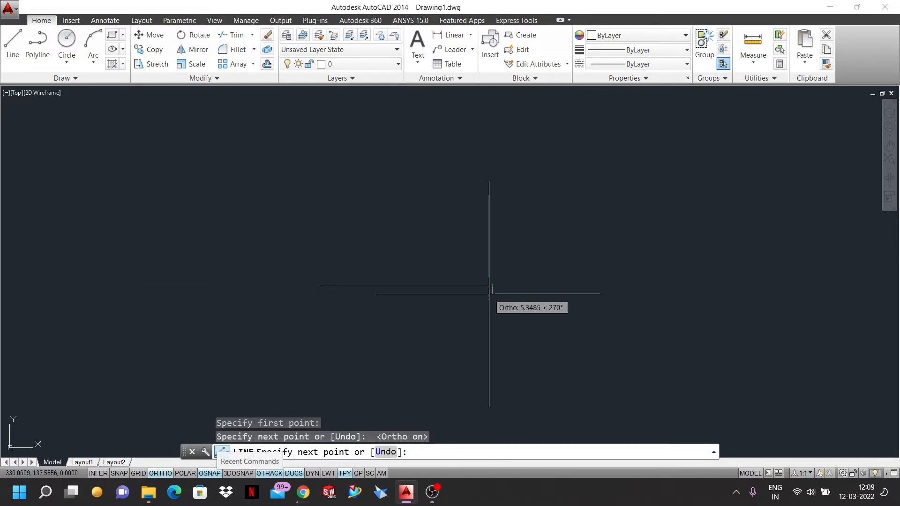
key(Escape)
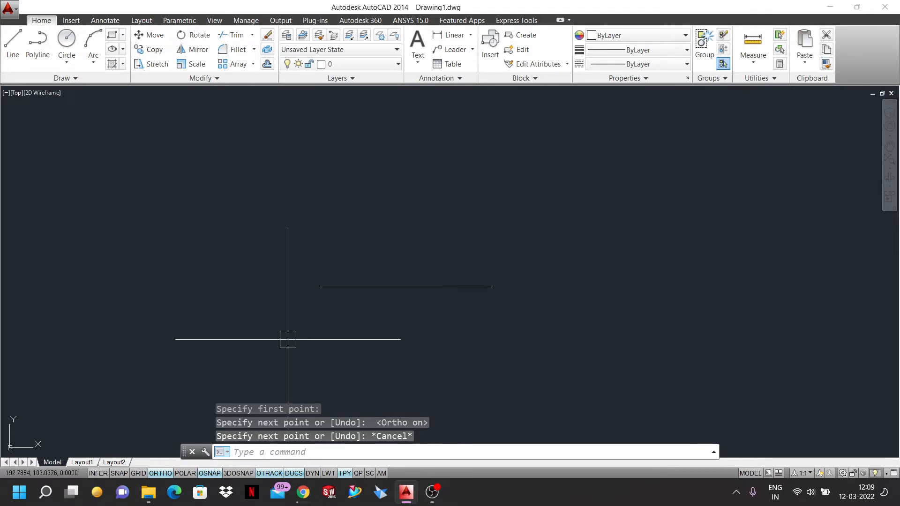
text(L)
key(Return)
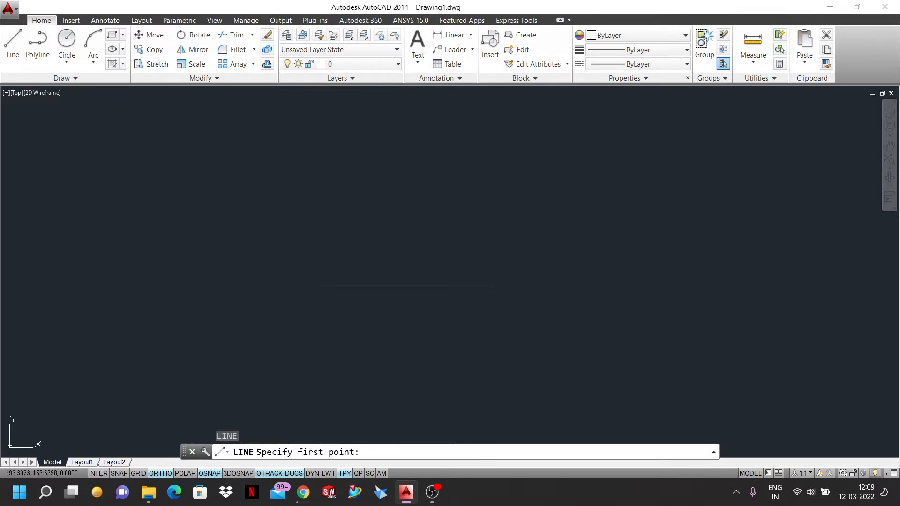
click(320, 286)
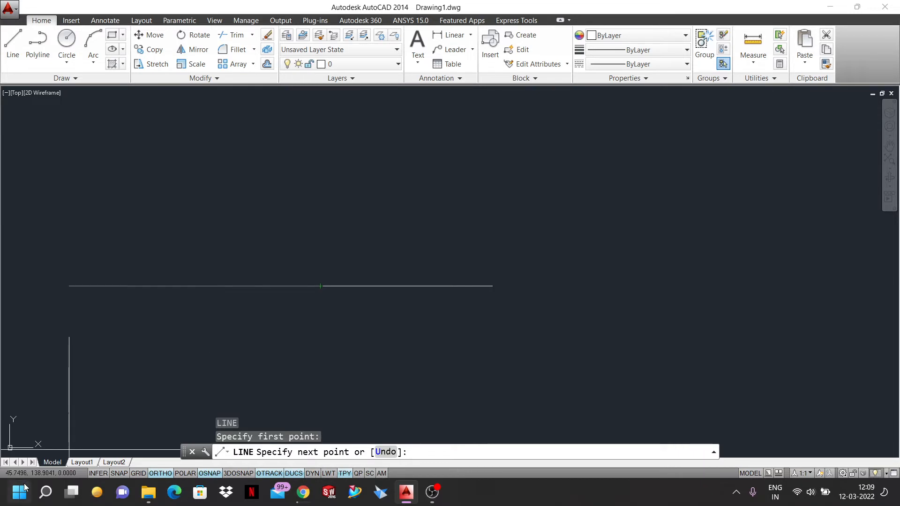
click(156, 474)
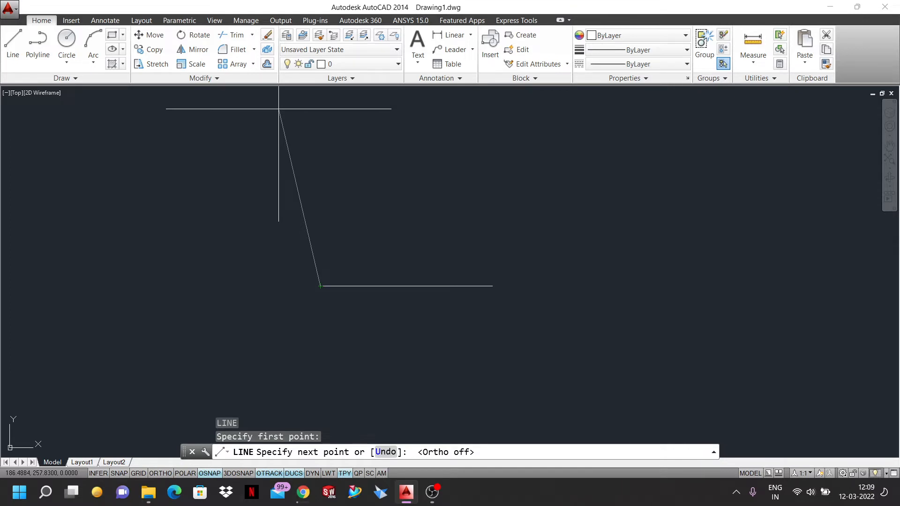
text(@100)
text(<45)
key(Return)
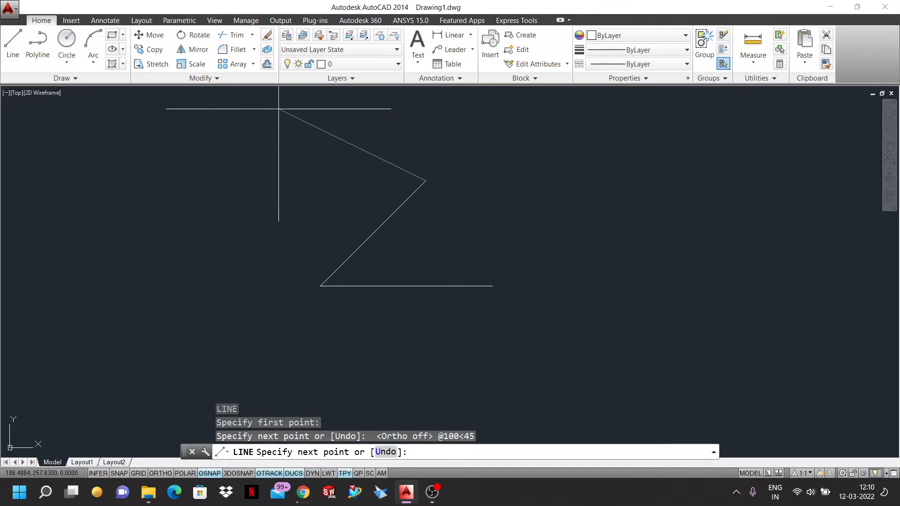
key(Escape)
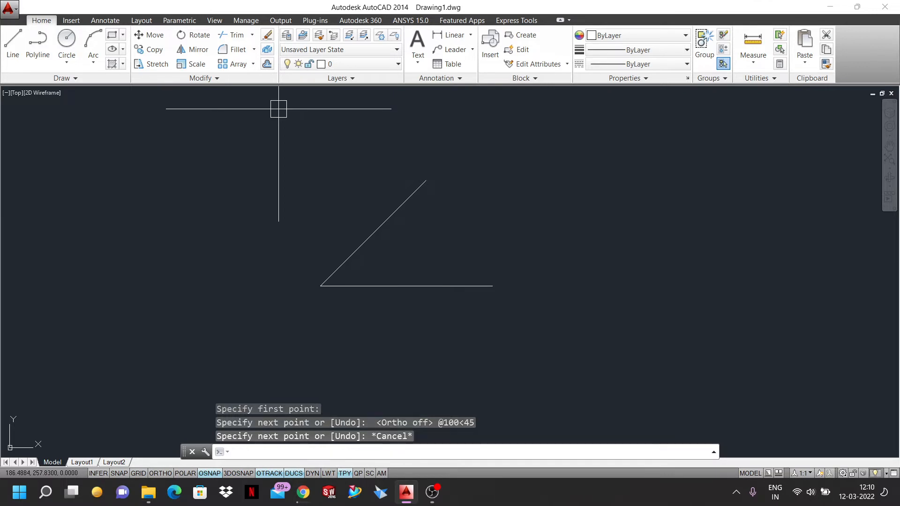
Add an angular dimension between the inclined line and the horizontal line
click(471, 36)
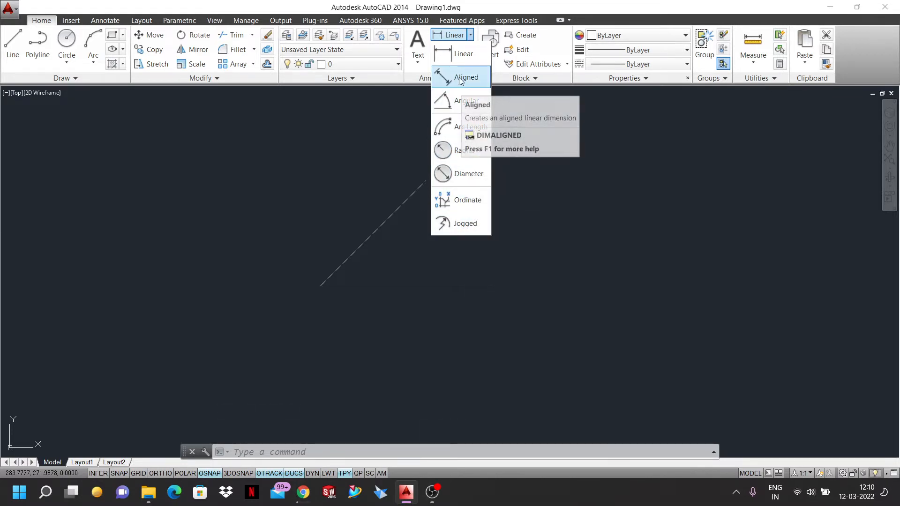
click(453, 106)
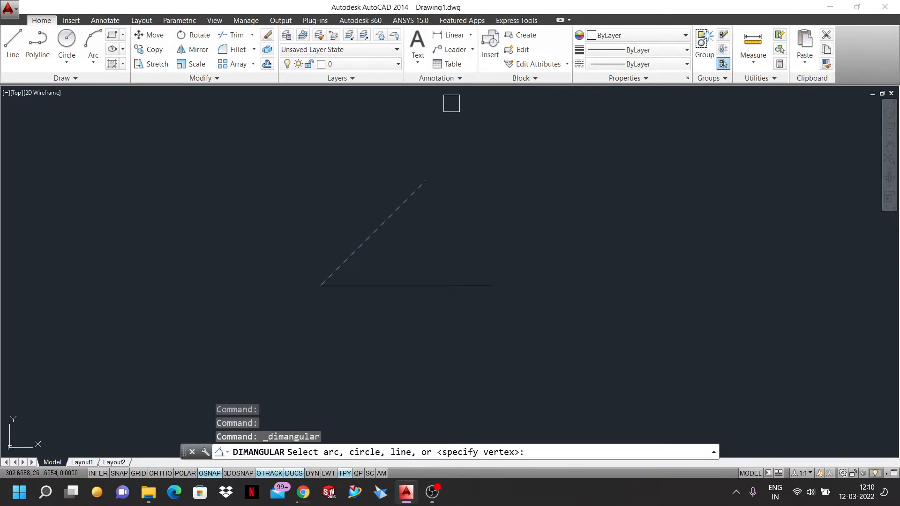
click(402, 205)
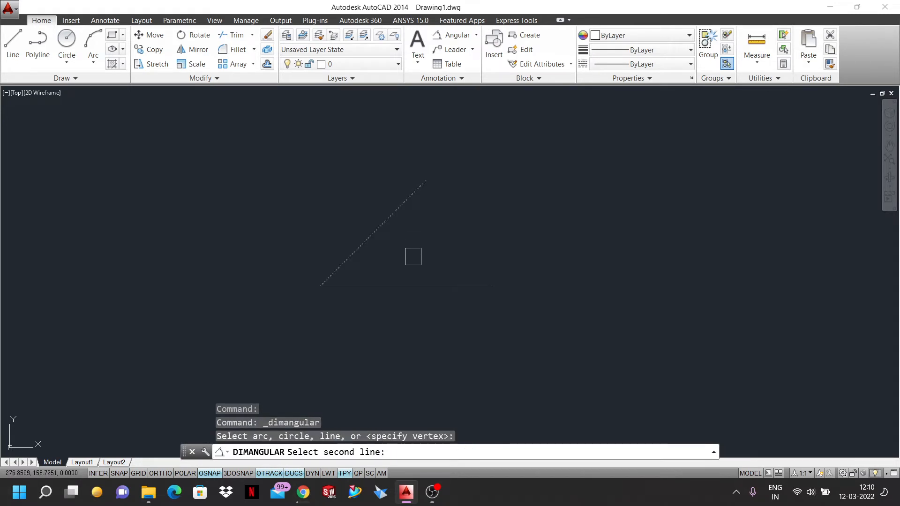
click(411, 286)
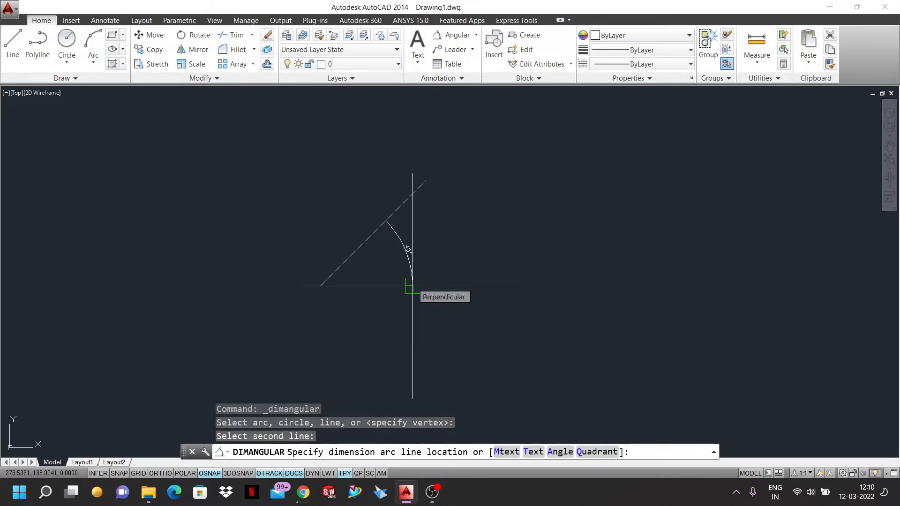
scroll(395, 256, up, 4)
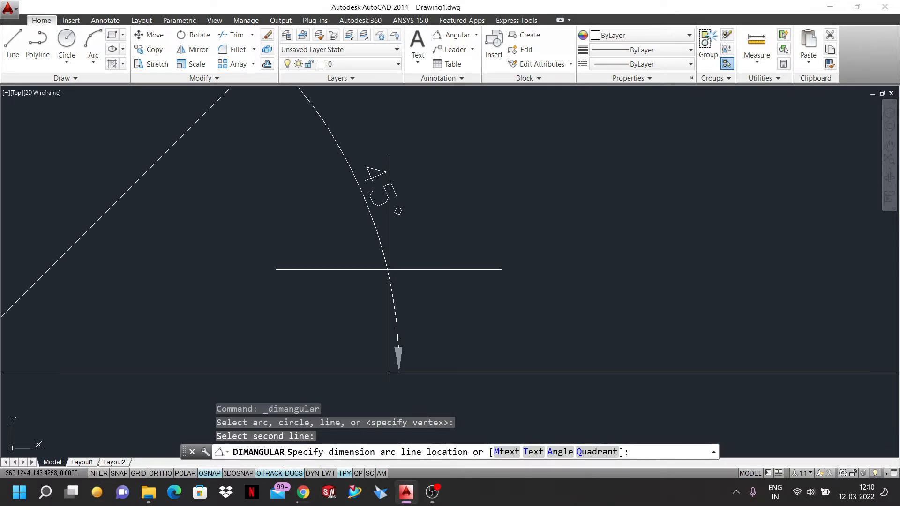
click(404, 269)
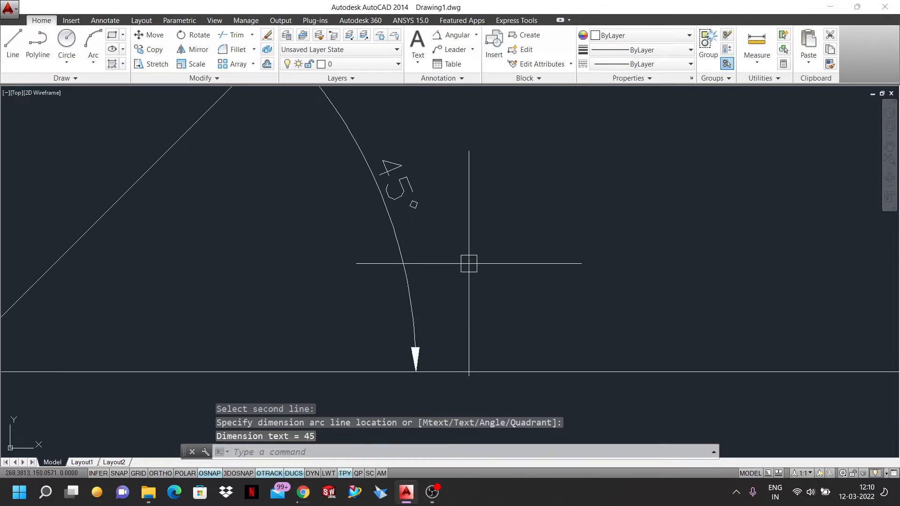
Add an aligned dimension for the inclined line's length, placed above and parallel to it
scroll(469, 263, down, 6)
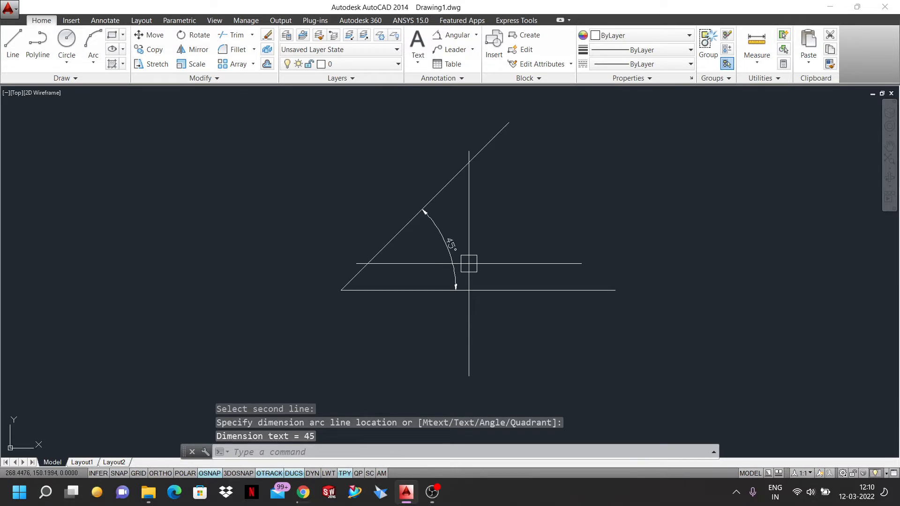
click(476, 35)
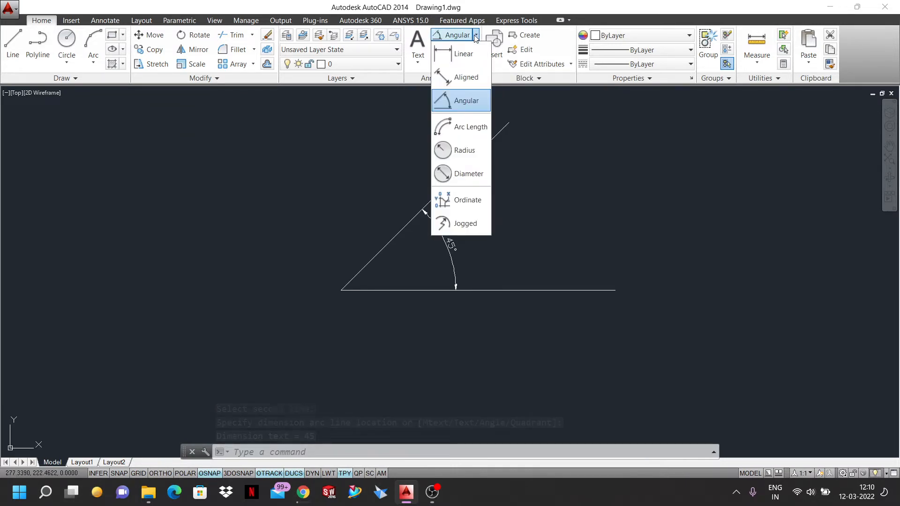
click(464, 76)
key(Return)
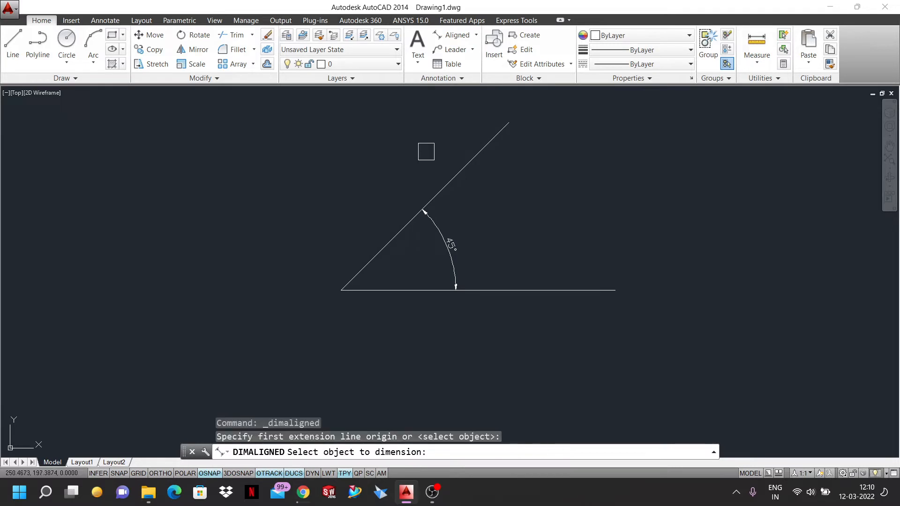
click(460, 172)
click(422, 175)
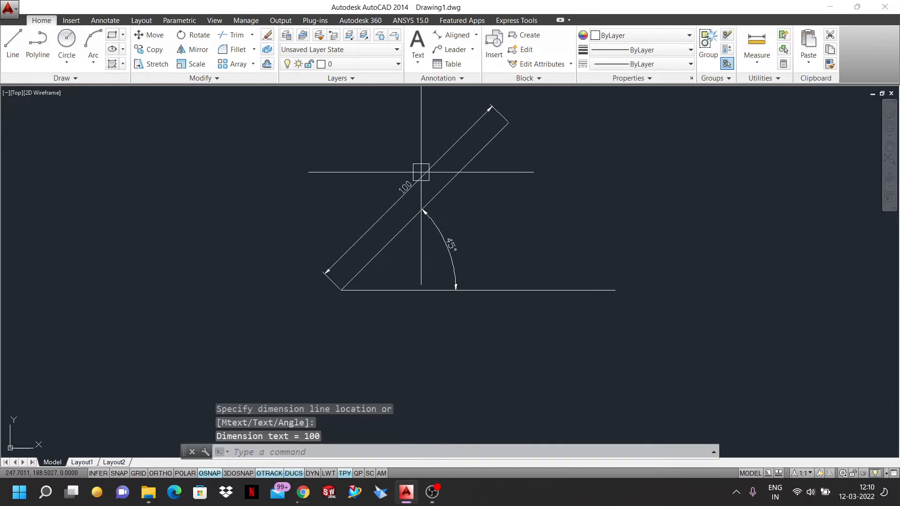
scroll(347, 161, up, 2)
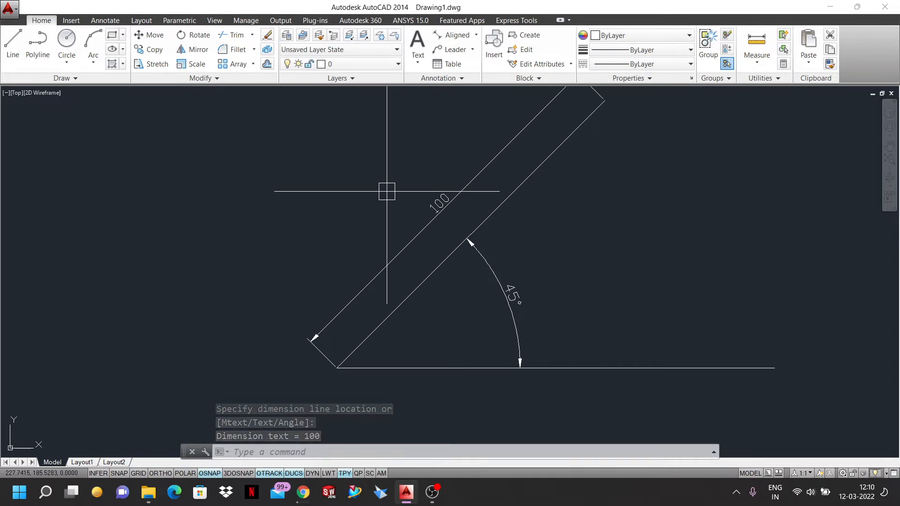
scroll(592, 267, down, 10)
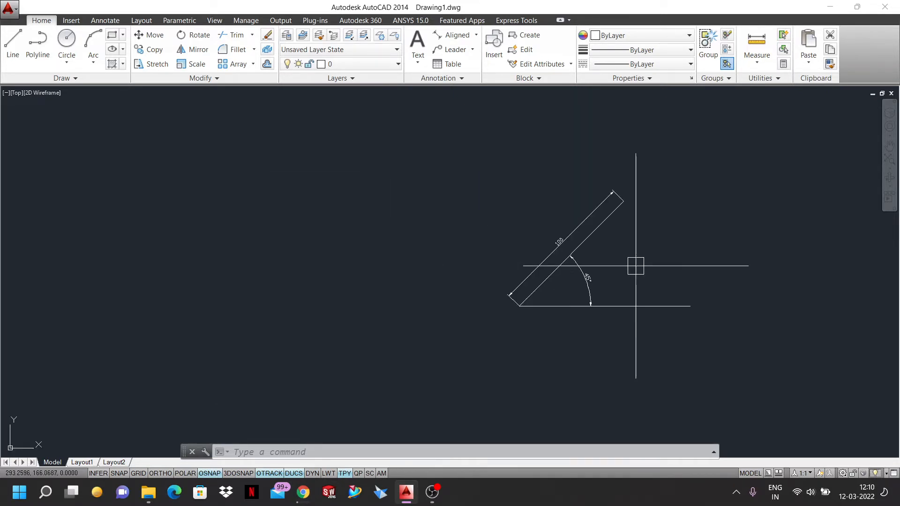
scroll(352, 311, up, 8)
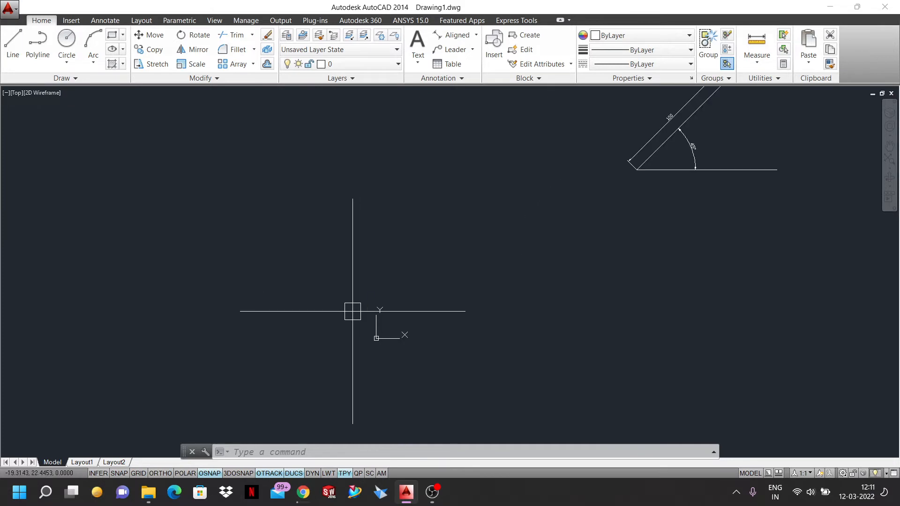
scroll(242, 228, down, 4)
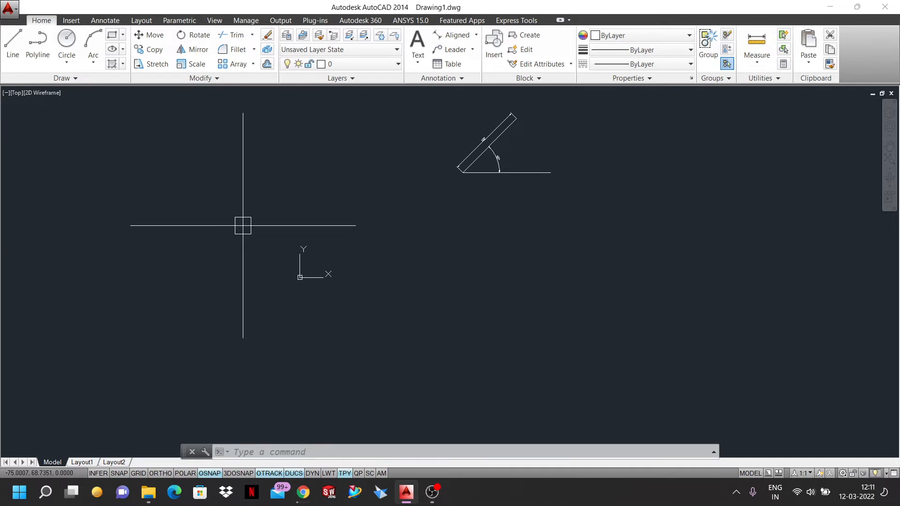
click(13, 45)
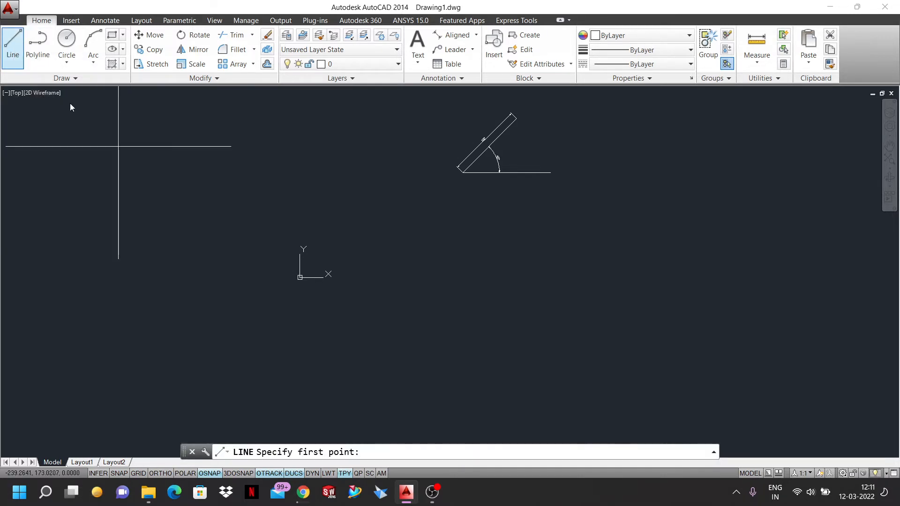
click(409, 295)
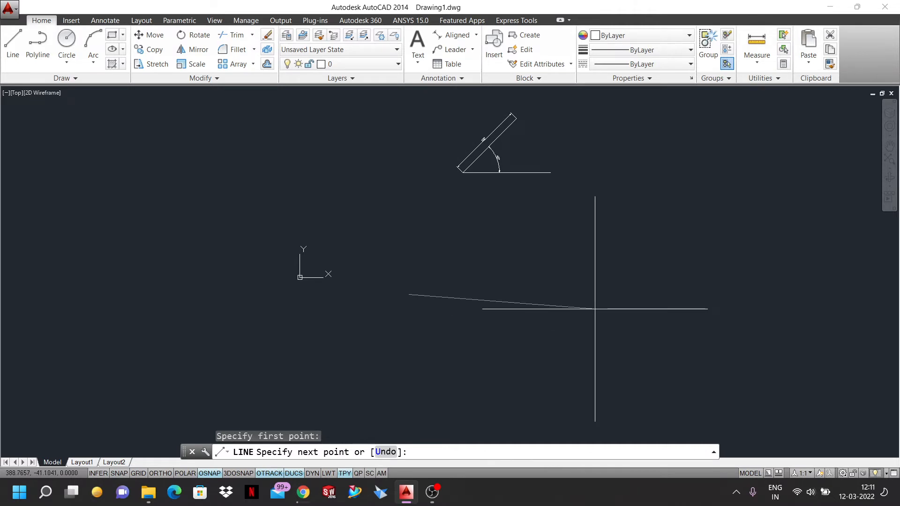
text(@100<0)
key(Return)
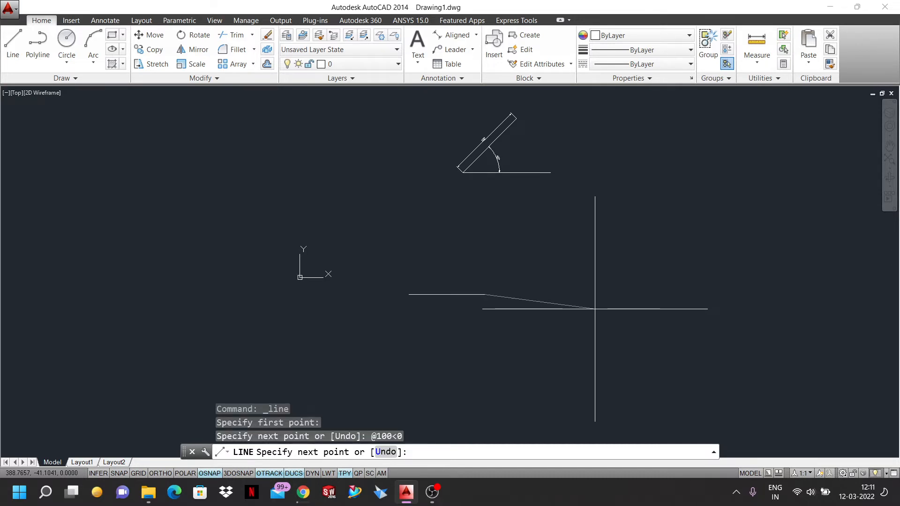
text(@50<90)
key(Return)
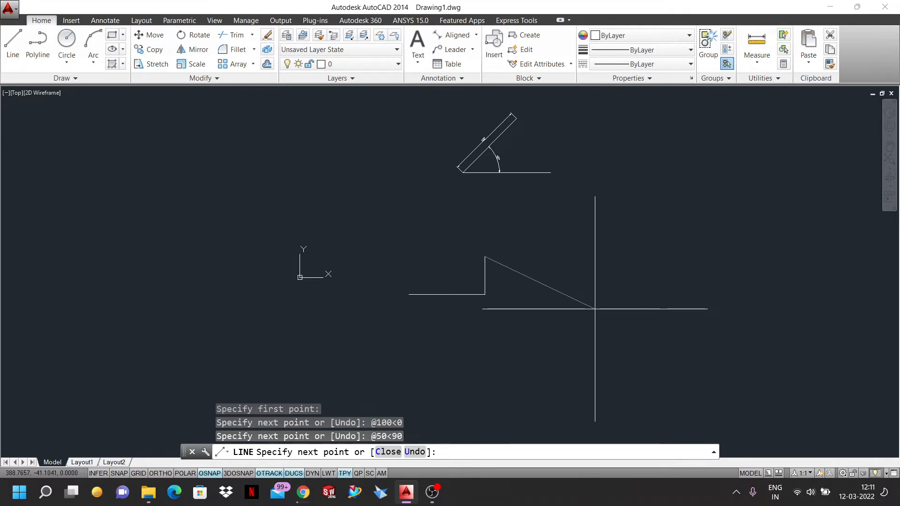
text(@100<180)
key(Return)
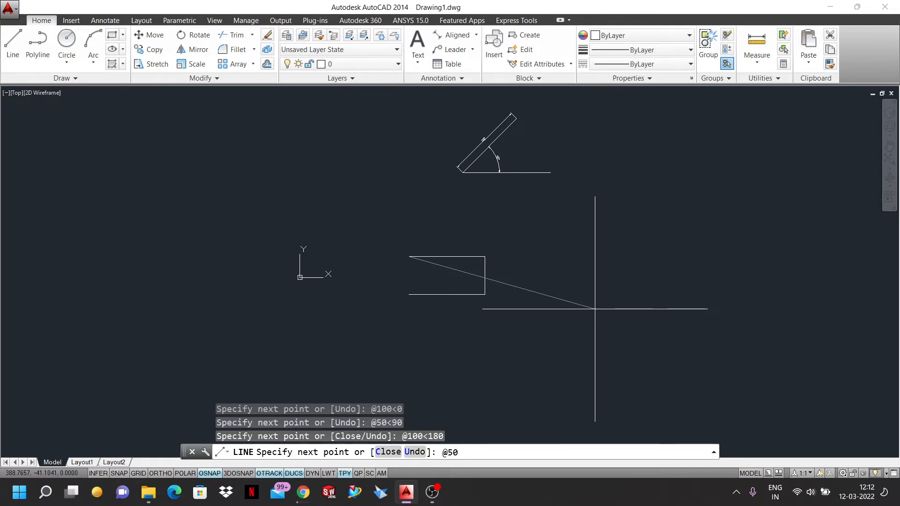
text(<270)
key(Return)
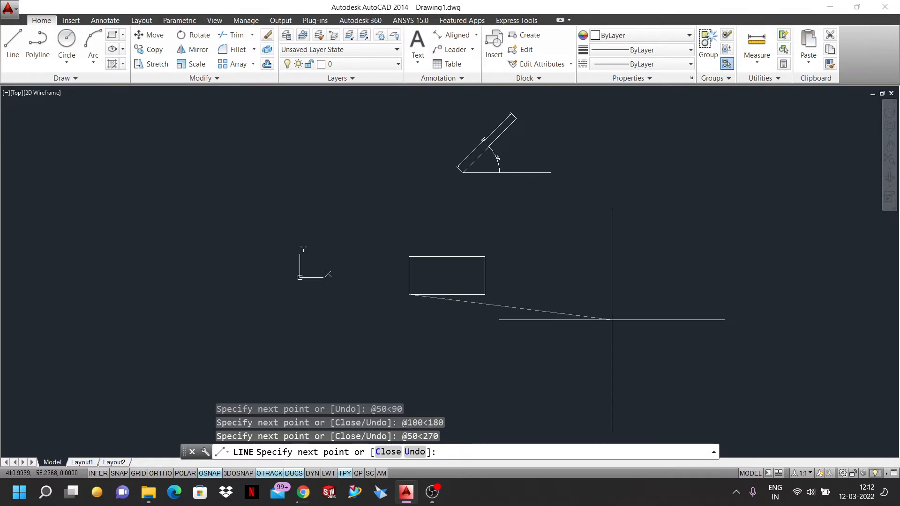
key(Escape)
Turn Ortho on and draw a short vertical line above and beyond the rectangle's upper-right corner
scroll(449, 257, up, 4)
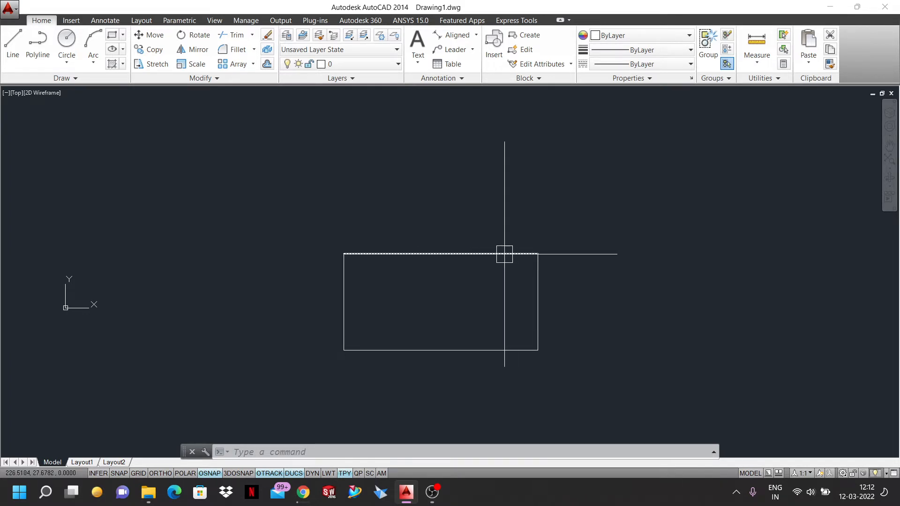
mouse_move(436, 254)
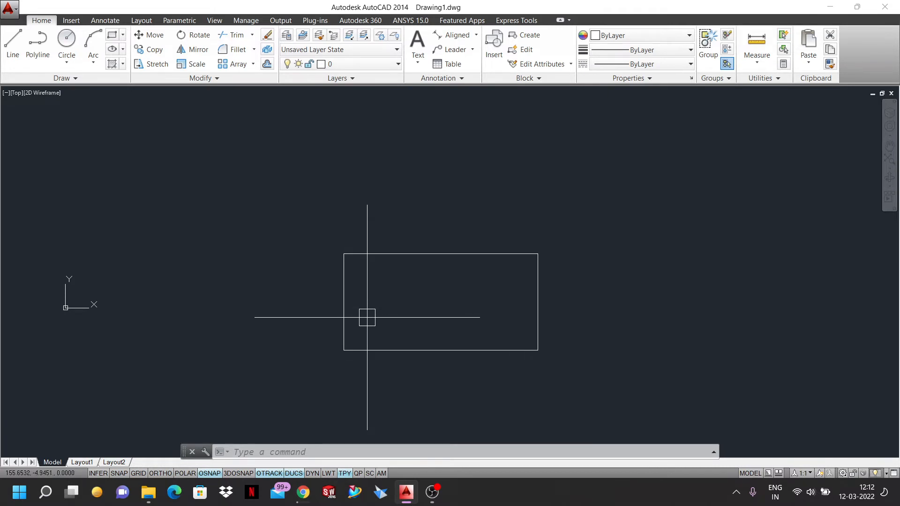
scroll(367, 317, down, 2)
scroll(367, 318, up, 2)
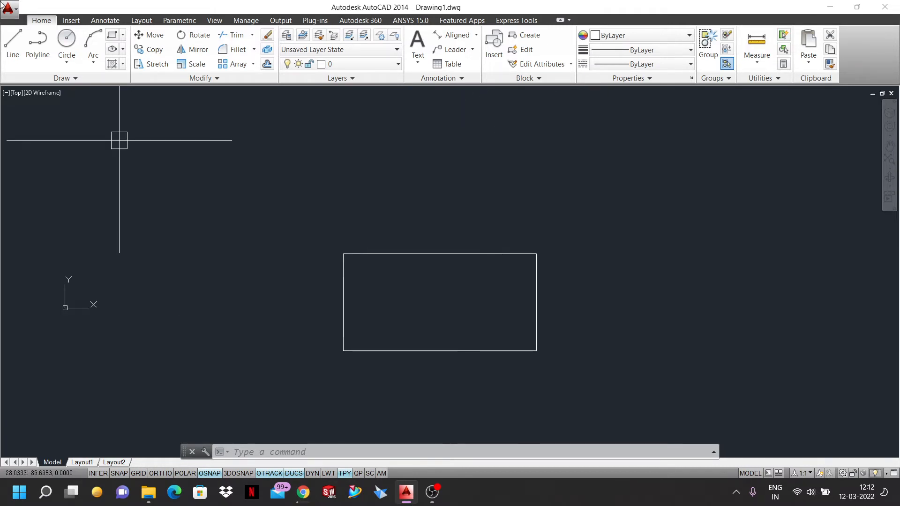
click(13, 44)
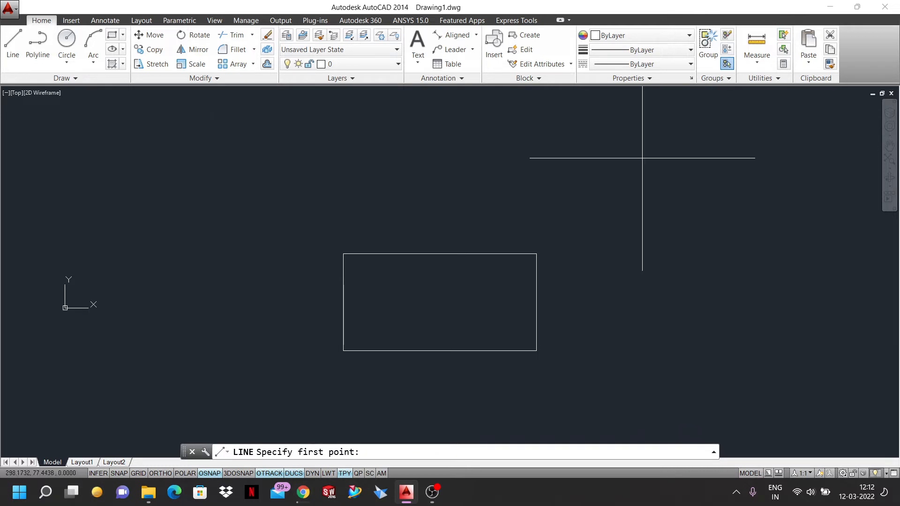
click(643, 150)
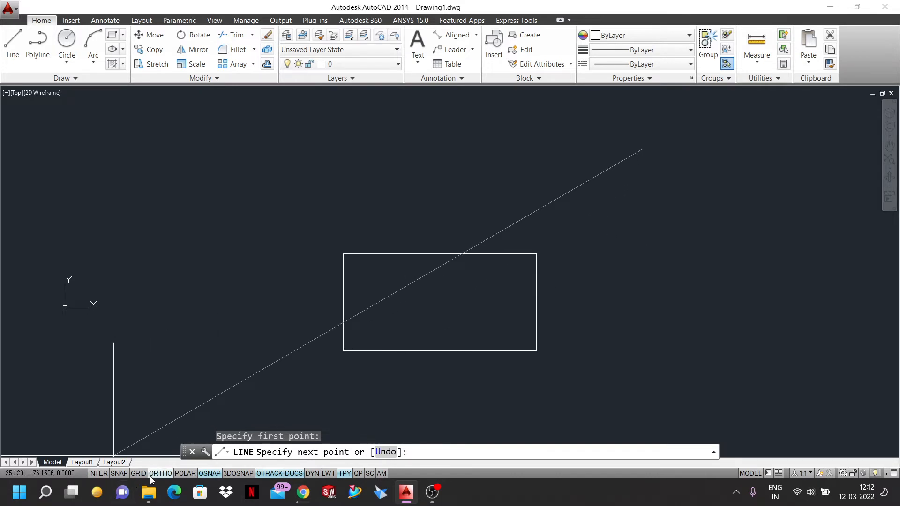
click(153, 476)
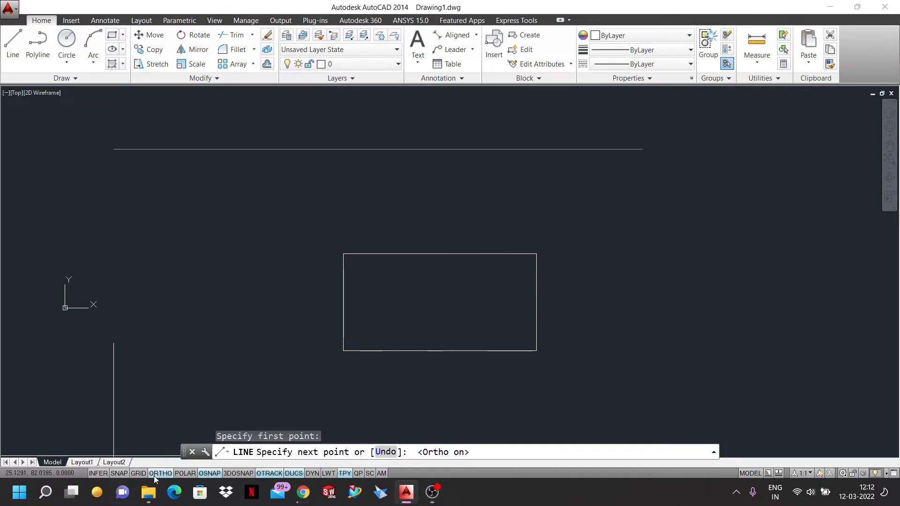
click(670, 240)
key(Escape)
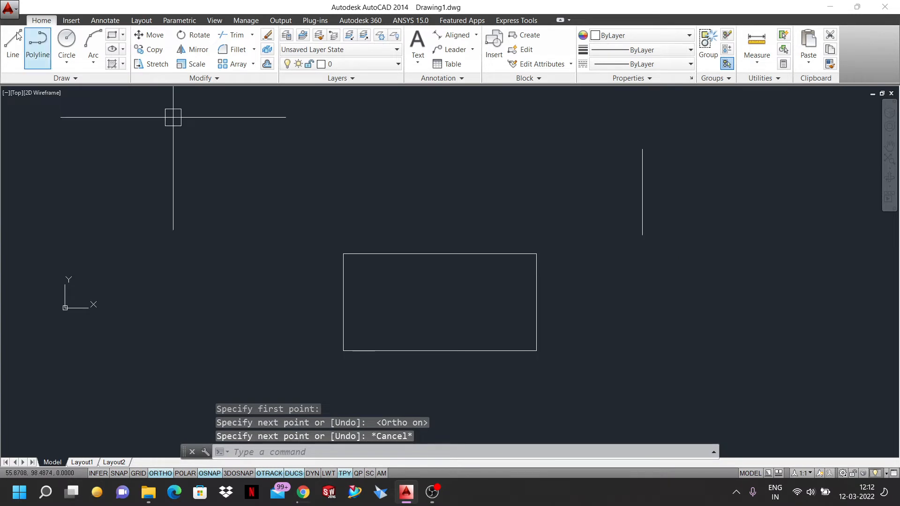
Draw a horizontal line through the middle of the short vertical line to form a cross
click(13, 43)
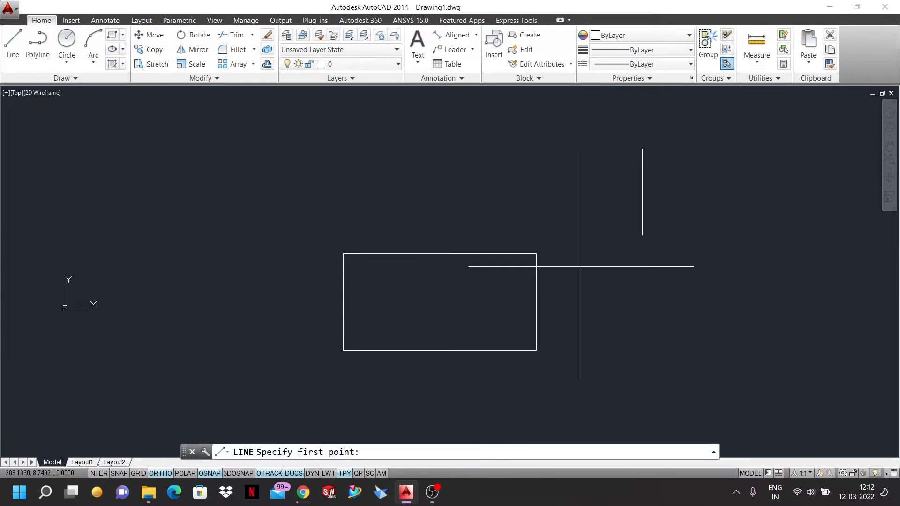
click(594, 189)
click(687, 191)
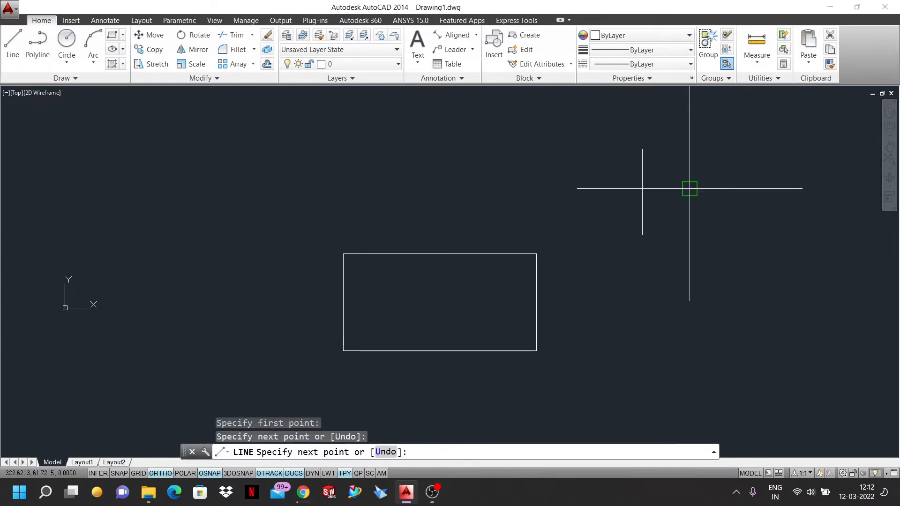
key(Escape)
Add the multiline text 0 just beyond the right end of the cross's horizontal line
scroll(705, 141, down, 1)
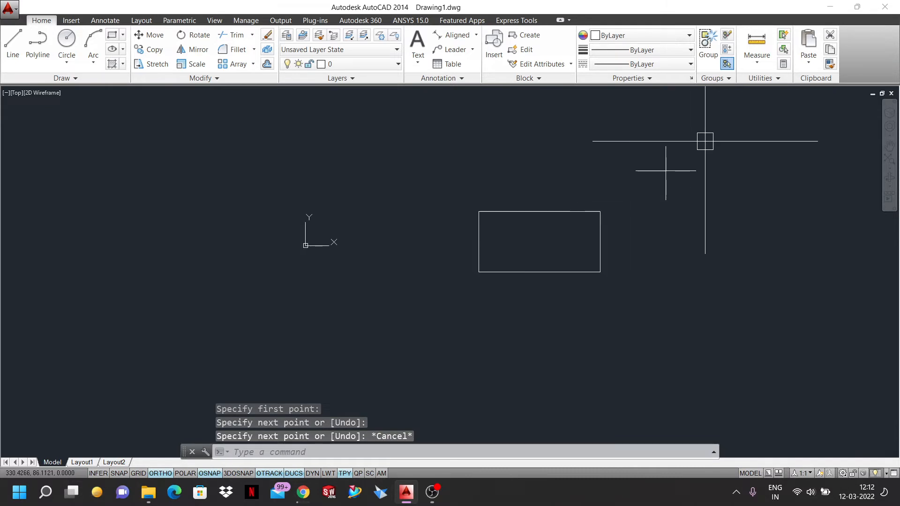
scroll(706, 140, up, 3)
scroll(723, 181, up, 2)
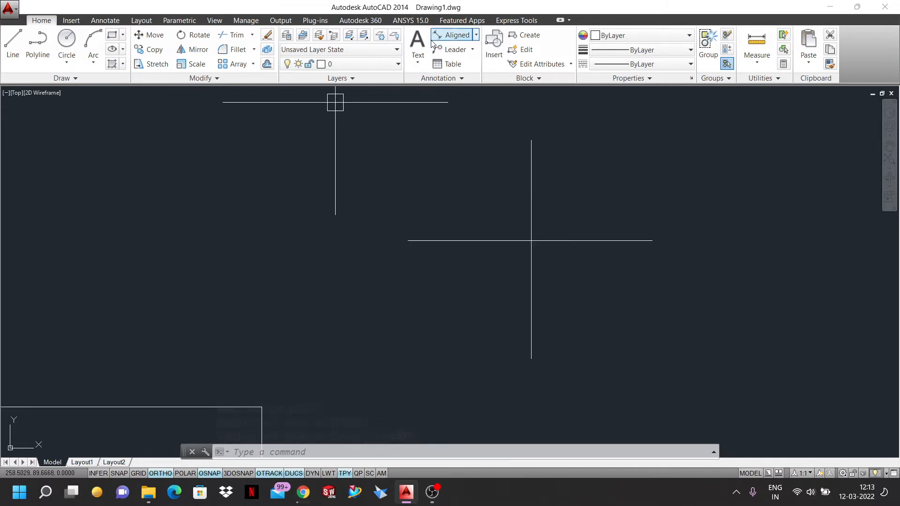
scroll(666, 241, up, 5)
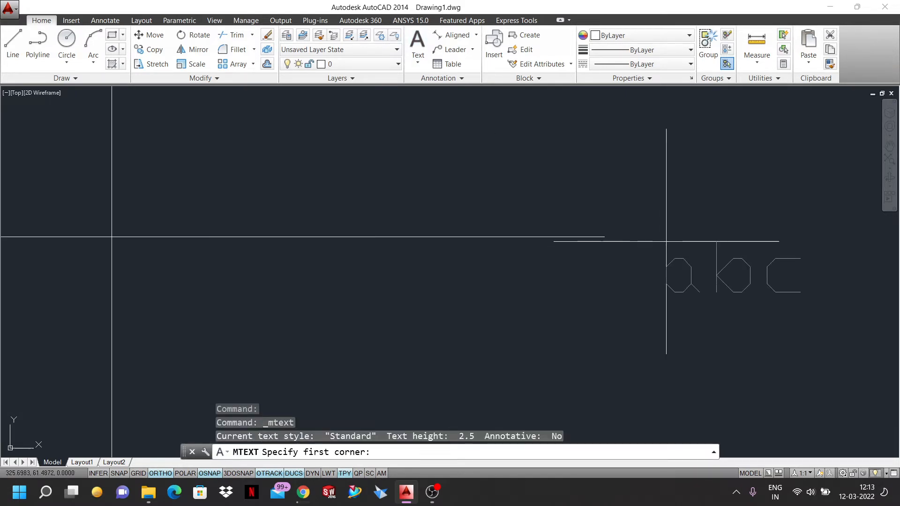
click(620, 227)
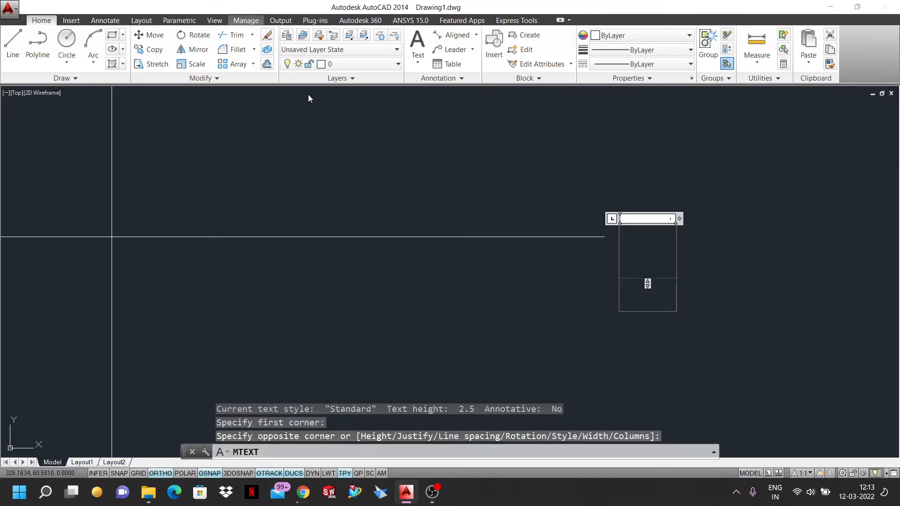
text(O)
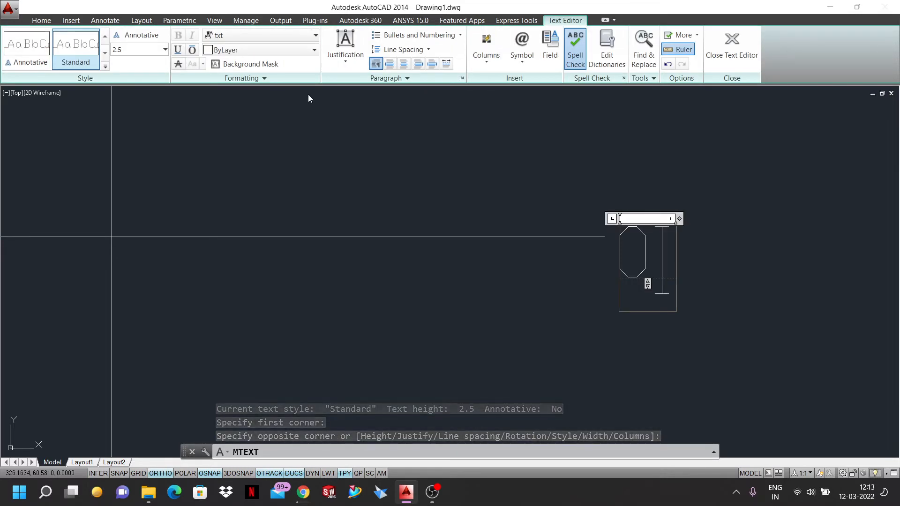
click(319, 285)
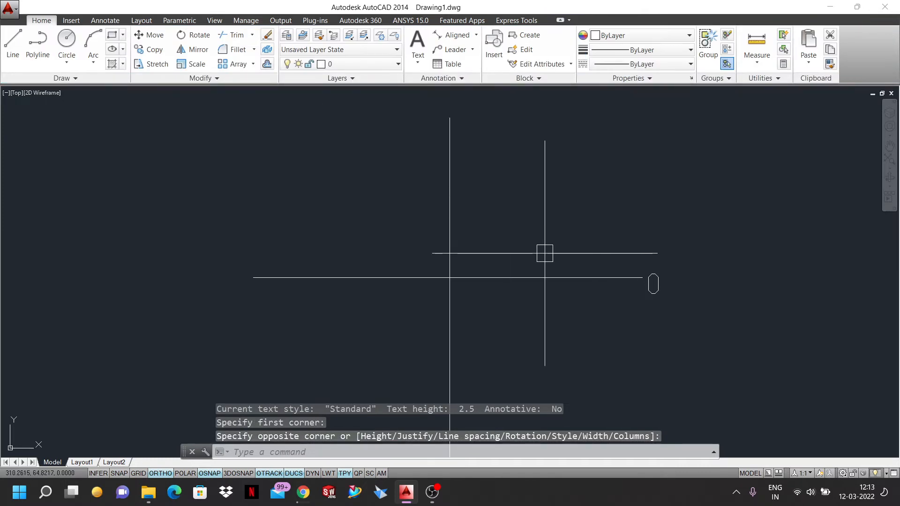
Add the multiline text 90 just above the upper end of the cross's vertical line
scroll(544, 253, down, 2)
scroll(497, 196, up, 2)
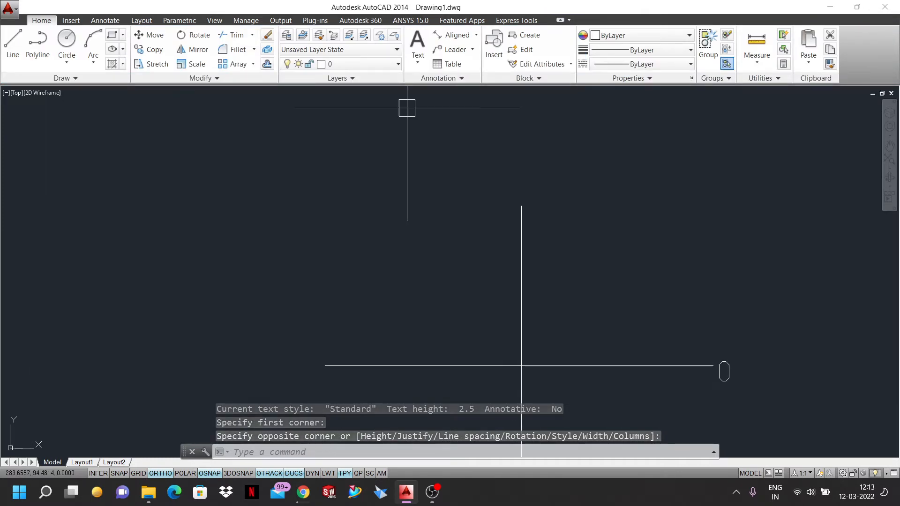
click(418, 43)
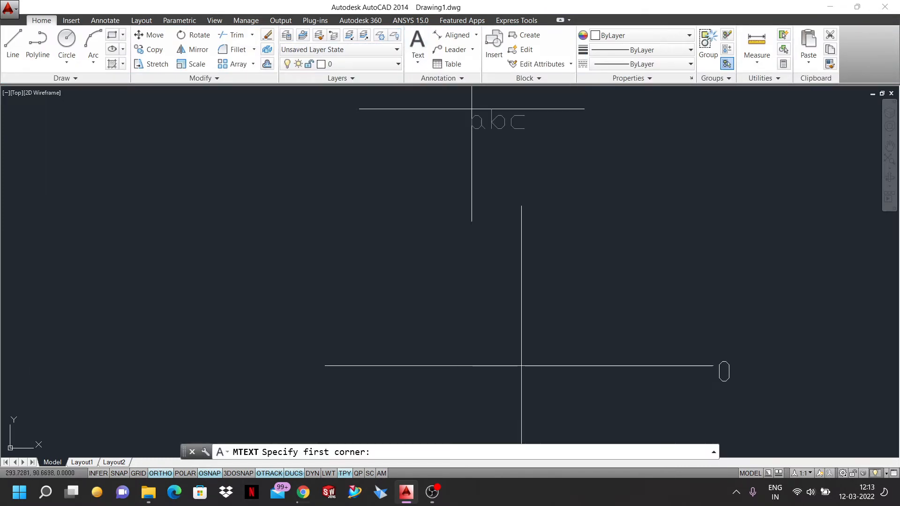
click(500, 156)
click(557, 203)
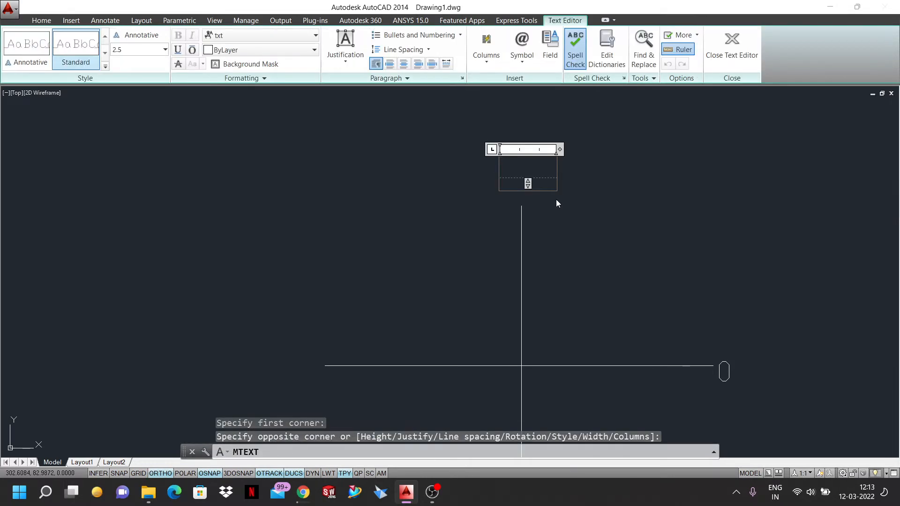
text(90)
key(Return)
click(615, 201)
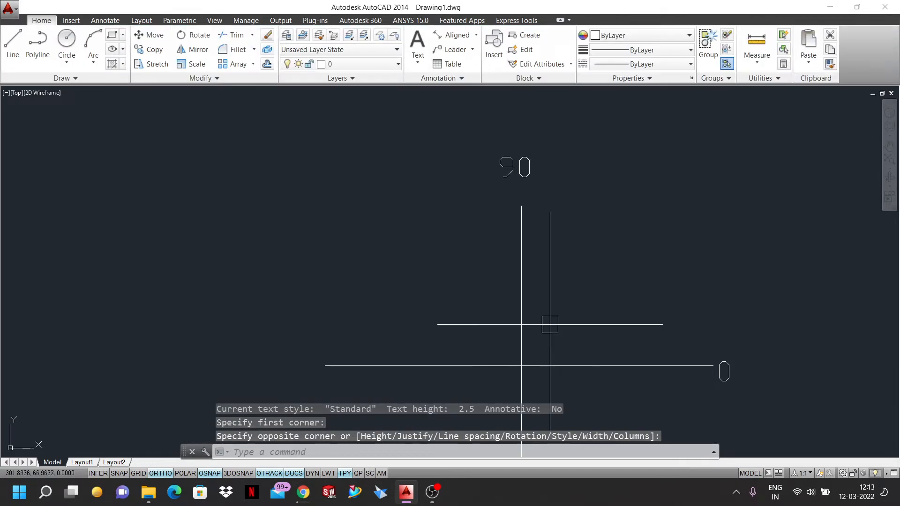
Add the multiline text 180 beyond the left end of the cross's horizontal line
scroll(581, 214, down, 4)
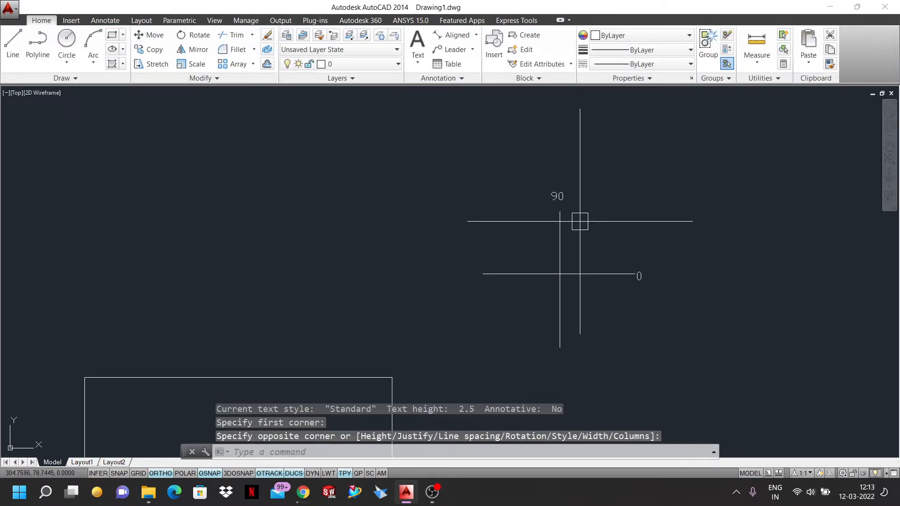
click(417, 42)
click(430, 247)
click(474, 271)
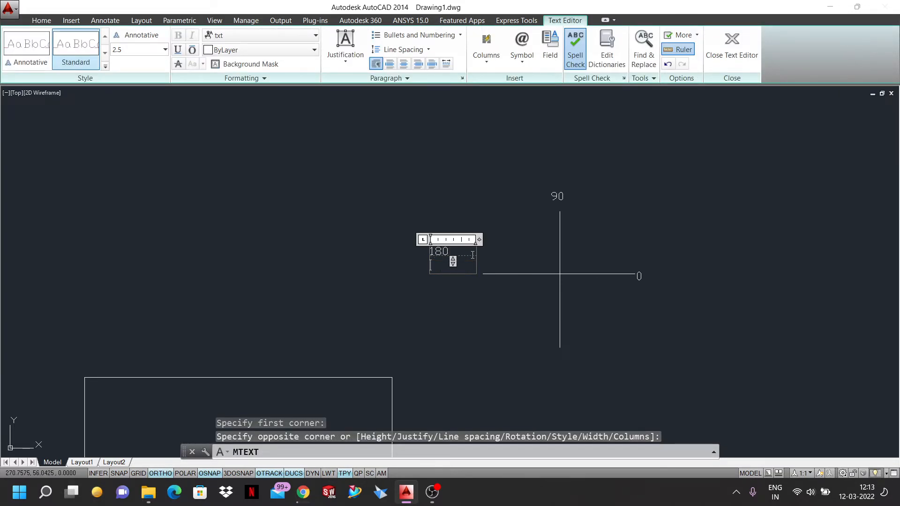
click(496, 303)
Add the multiline text 270 just below the lower end of the cross's vertical line
scroll(482, 292, down, 4)
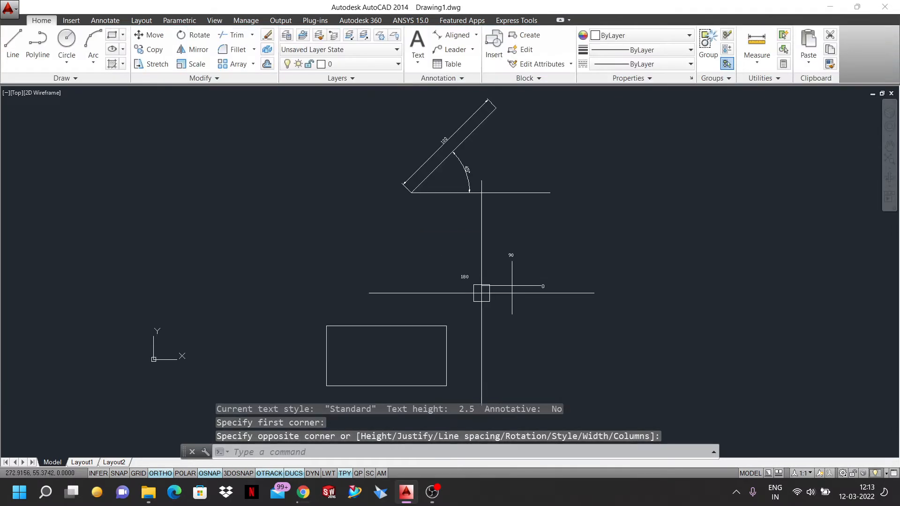
scroll(521, 325, up, 4)
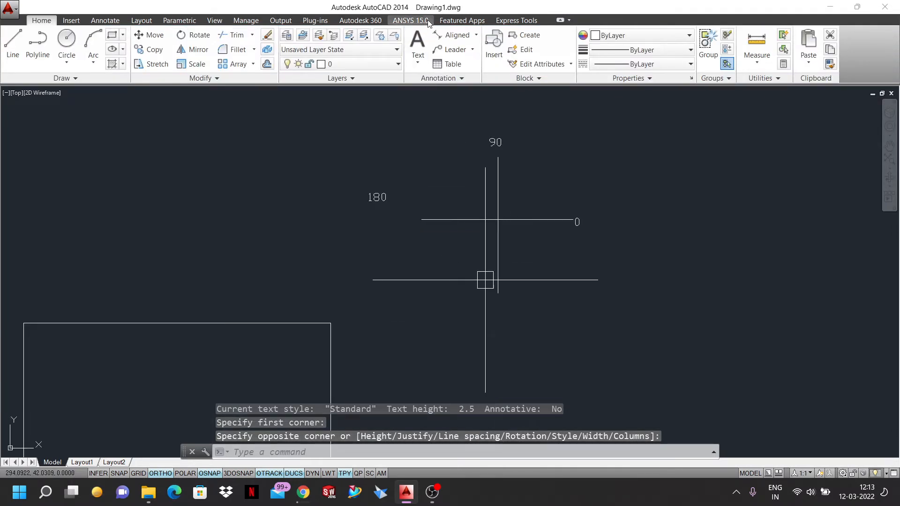
click(418, 55)
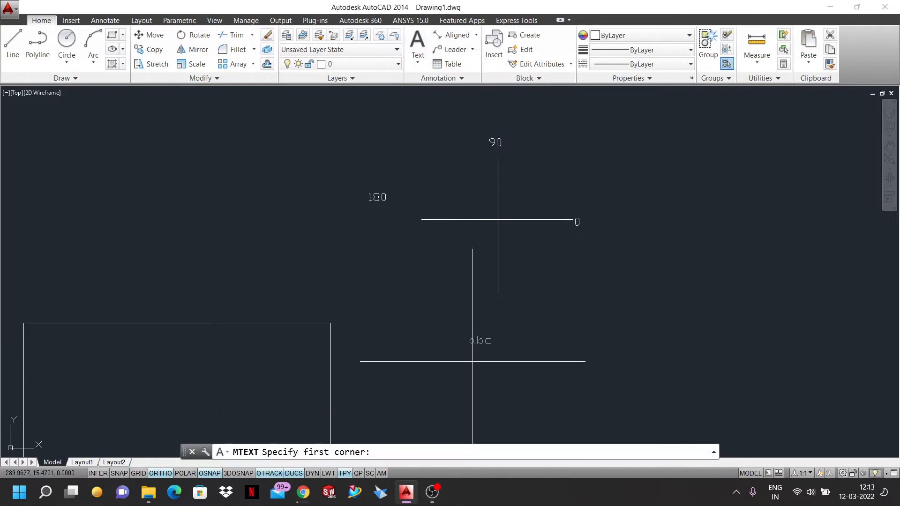
click(488, 302)
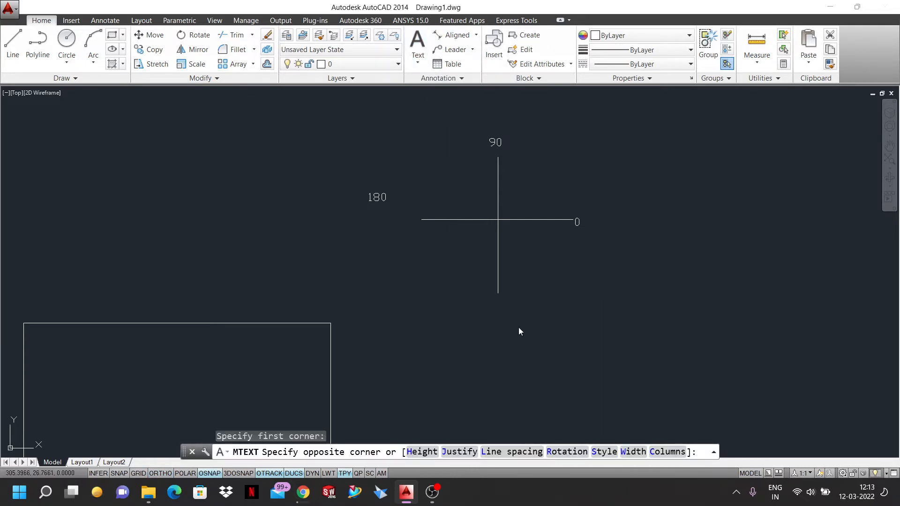
click(519, 332)
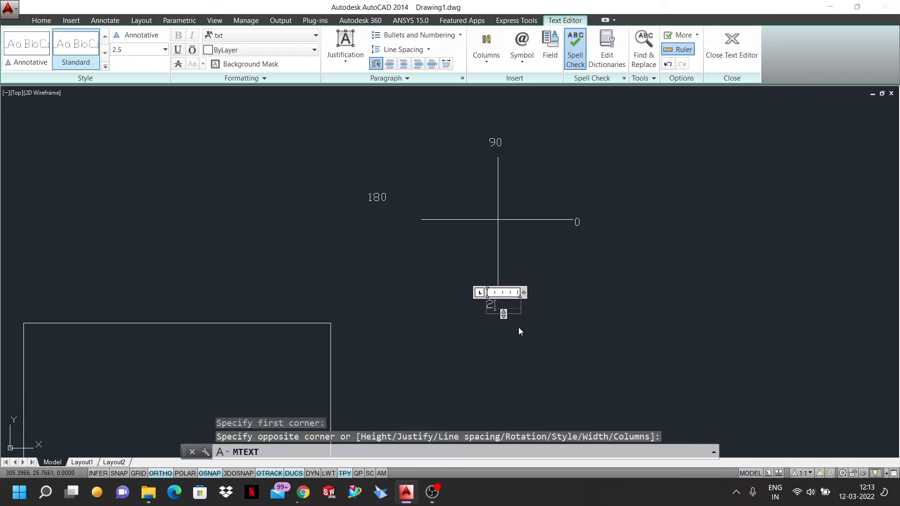
text(270)
key(Return)
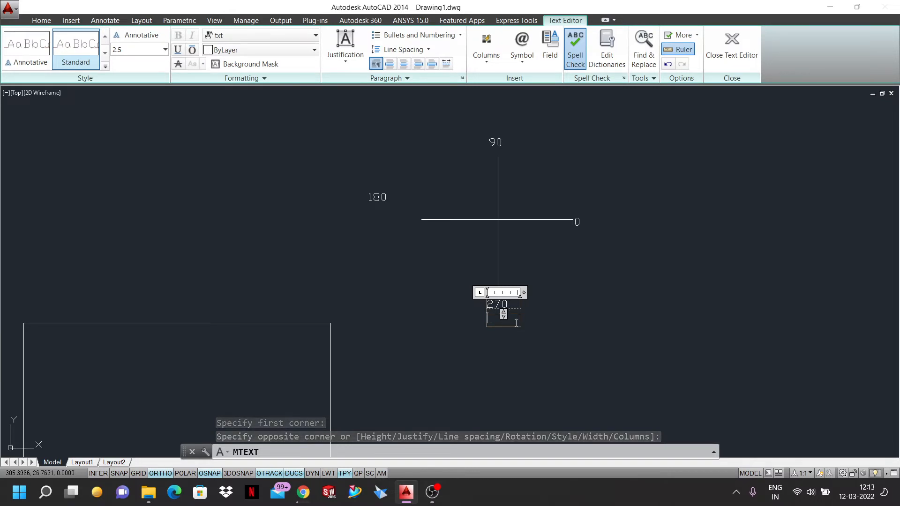
click(519, 328)
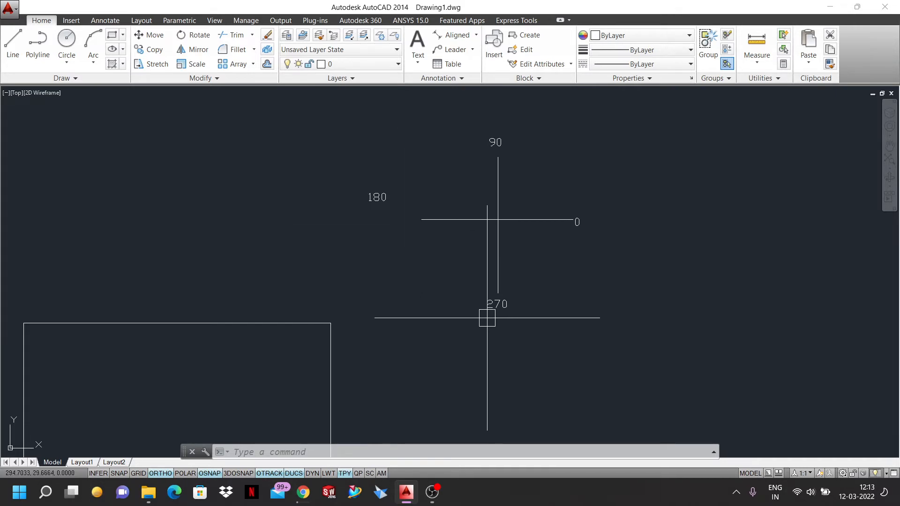
scroll(545, 260, down, 1)
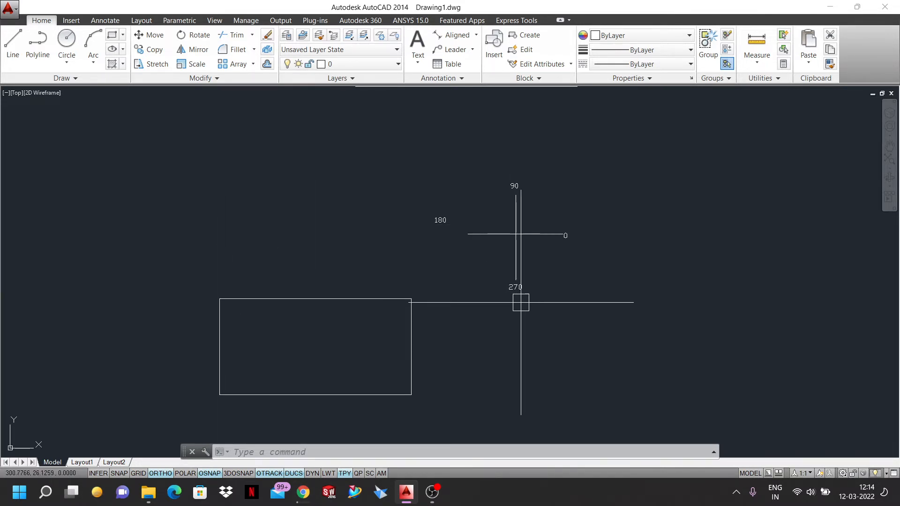
scroll(406, 201, down, 4)
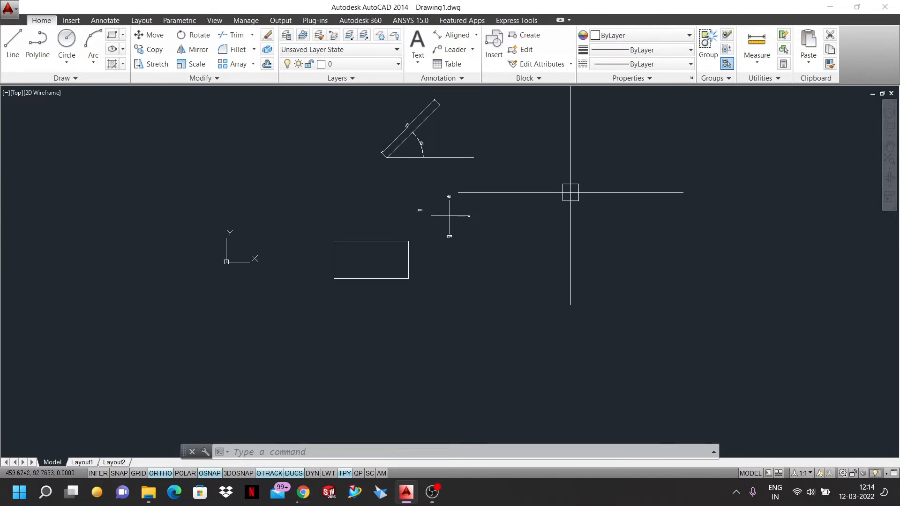
scroll(570, 193, up, 2)
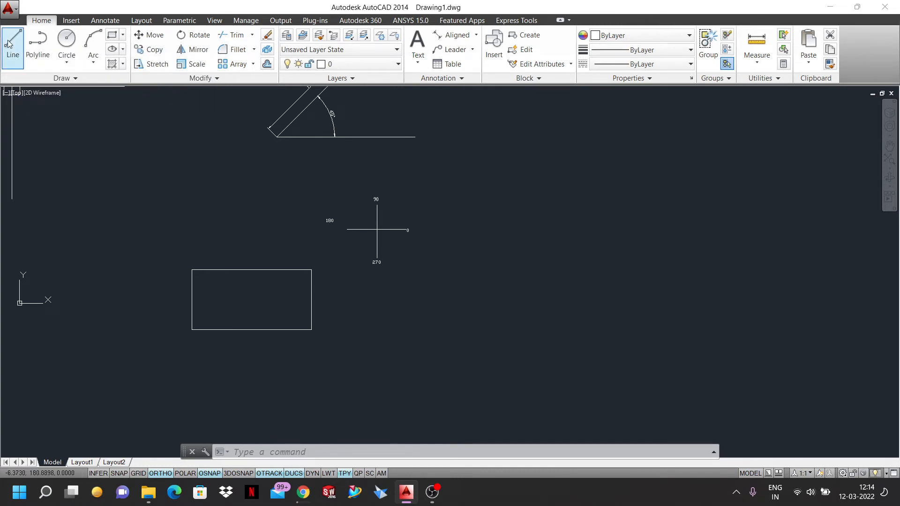
click(10, 45)
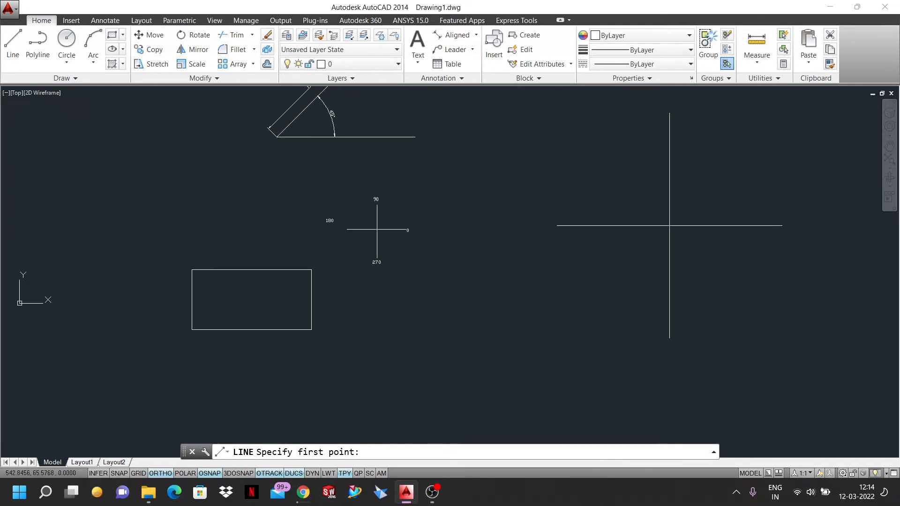
click(670, 223)
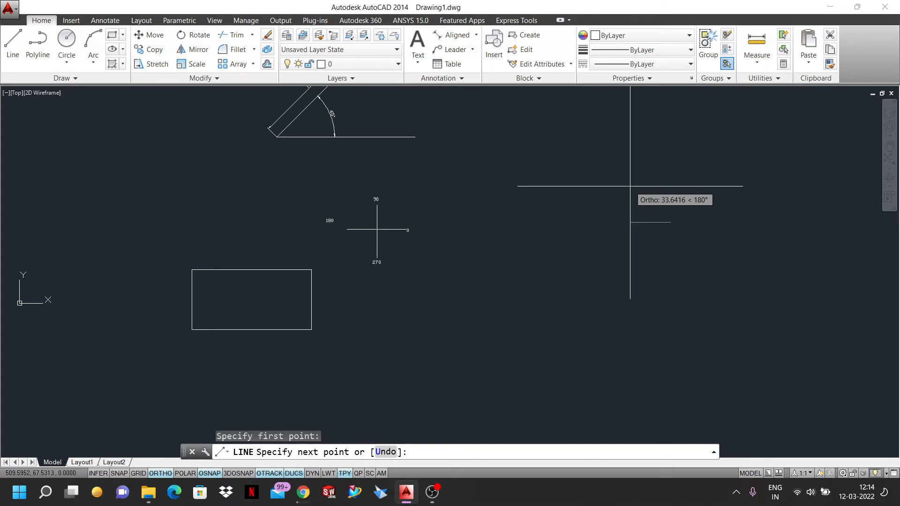
text(@50<15)
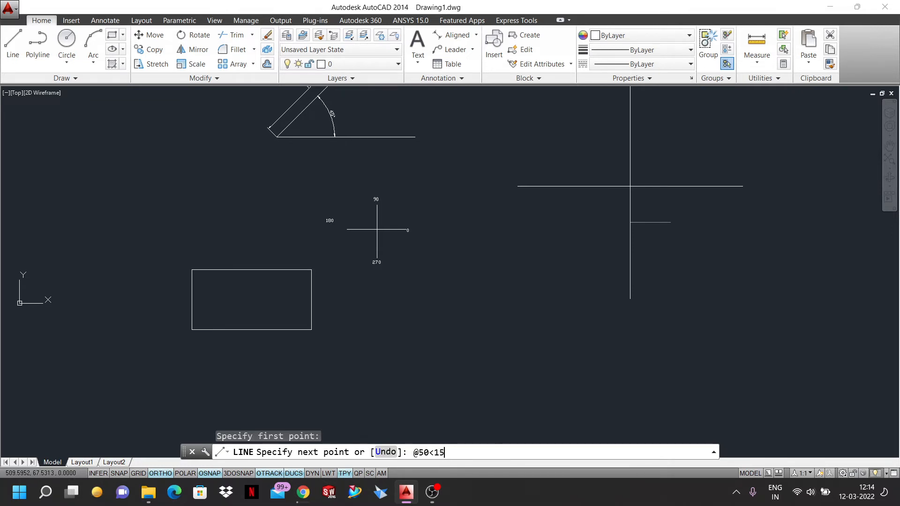
text(0)
key(Return)
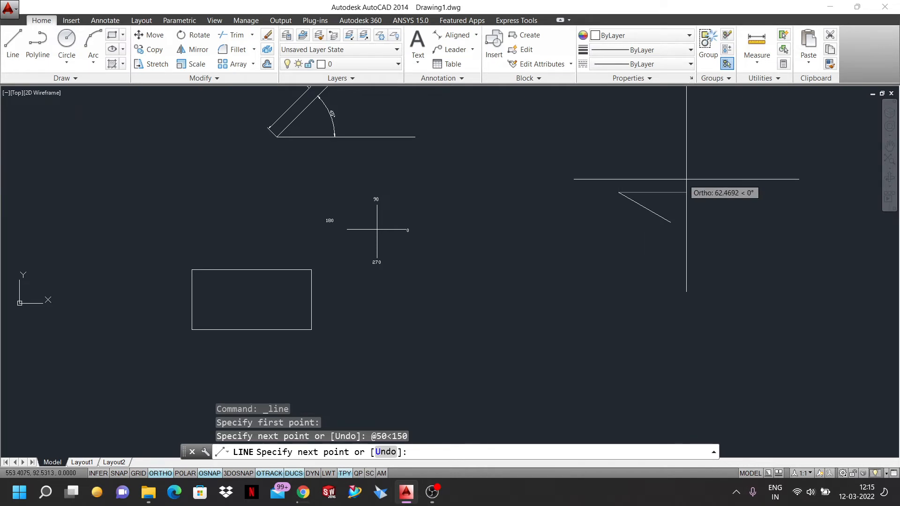
scroll(639, 177, down, 4)
scroll(639, 185, up, 10)
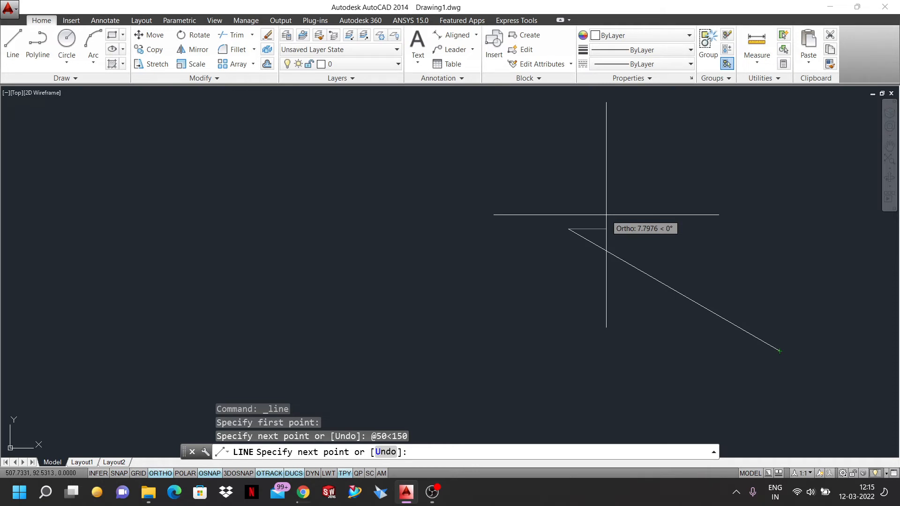
text(@)
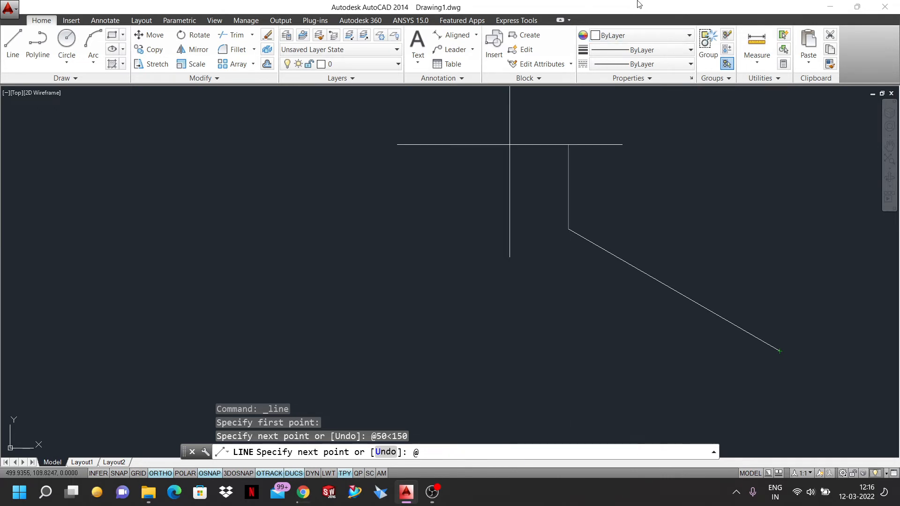
scroll(573, 166, down, 6)
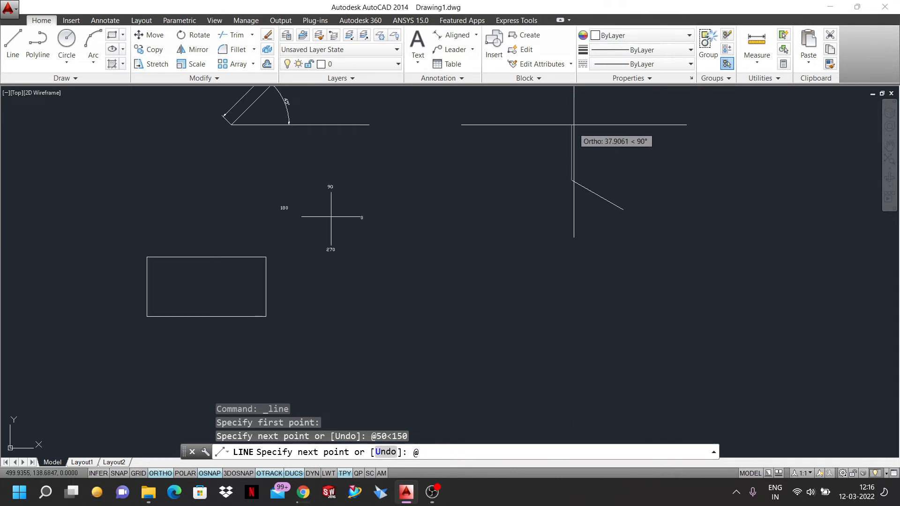
scroll(573, 124, up, 5)
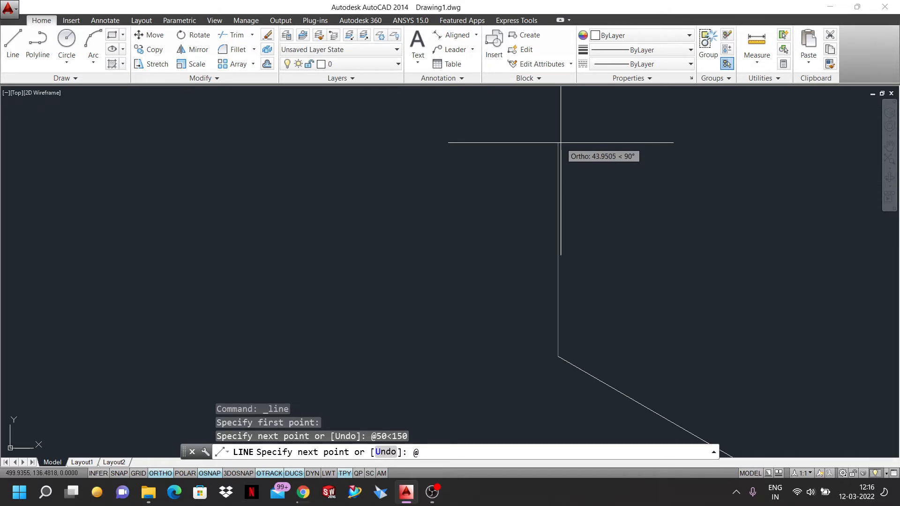
text(@)
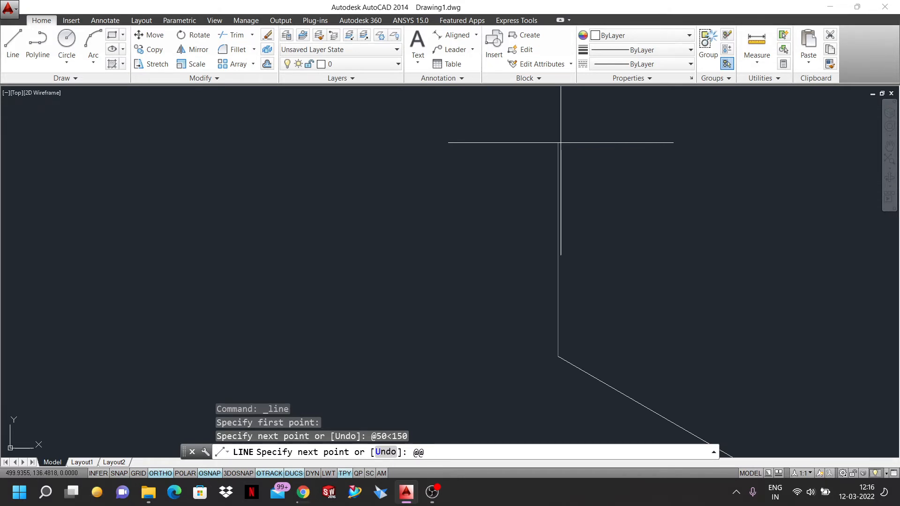
key(BackSpace)
text(50<120)
key(Return)
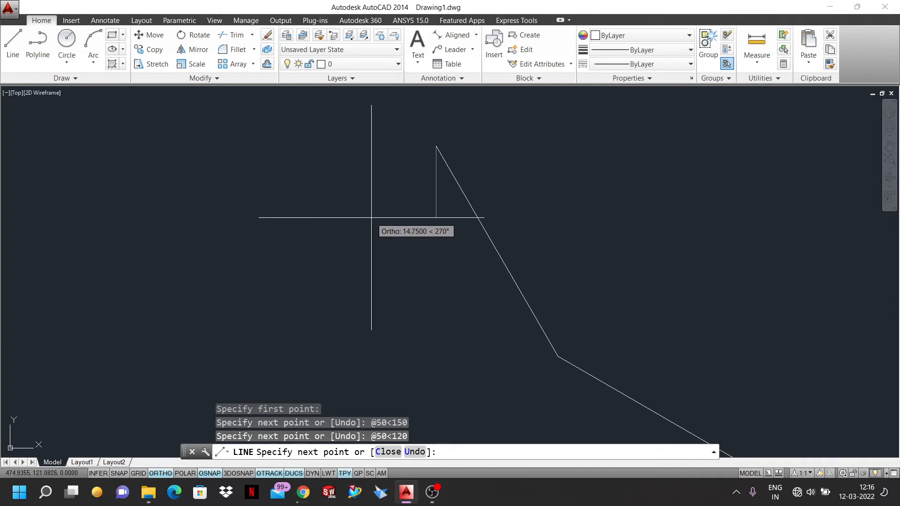
text(@)
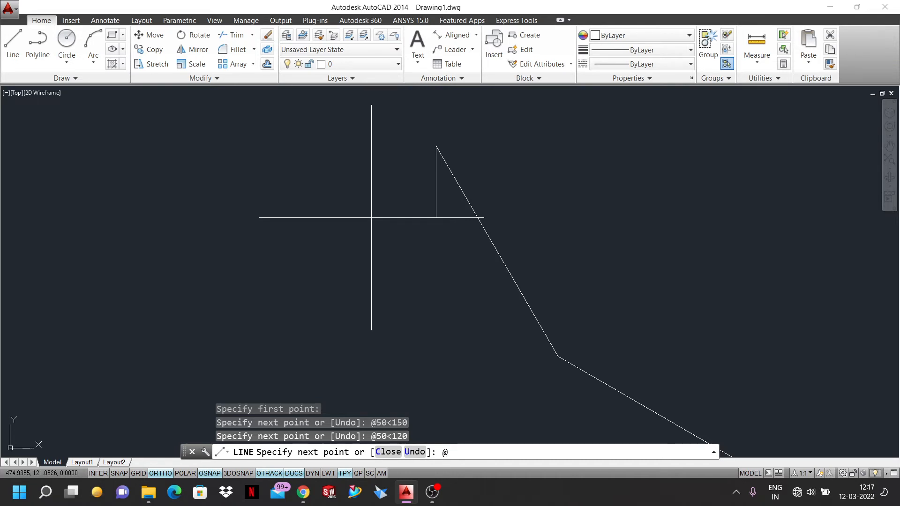
text(50<240)
key(Return)
scroll(439, 187, down, 3)
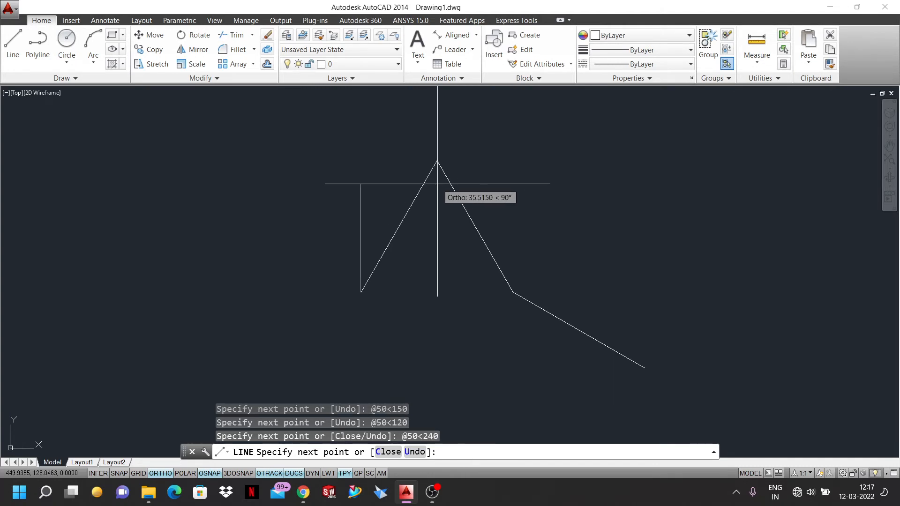
scroll(390, 250, up, 3)
scroll(390, 250, down, 1)
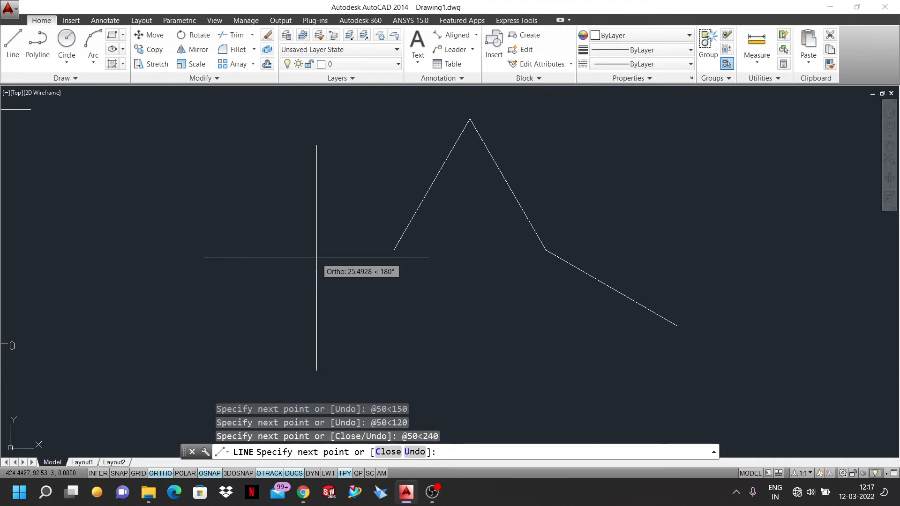
key(Escape)
scroll(424, 187, up, 2)
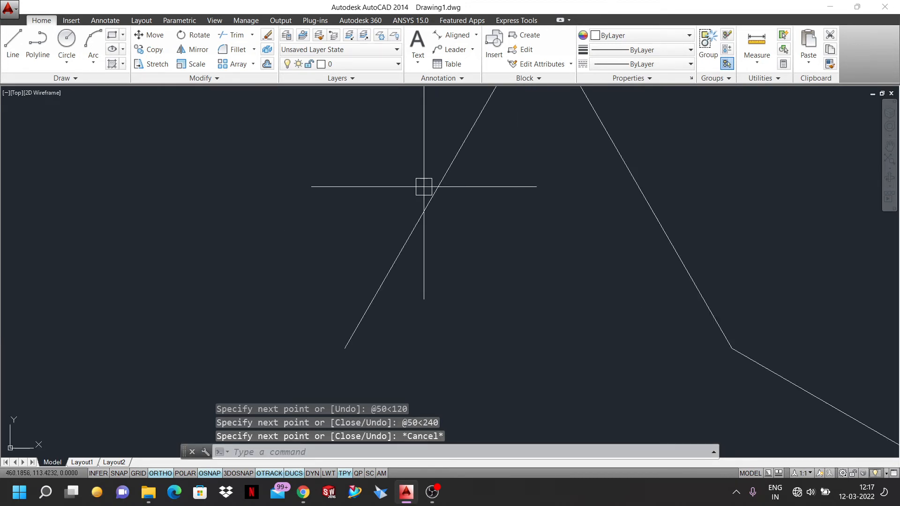
scroll(423, 187, down, 4)
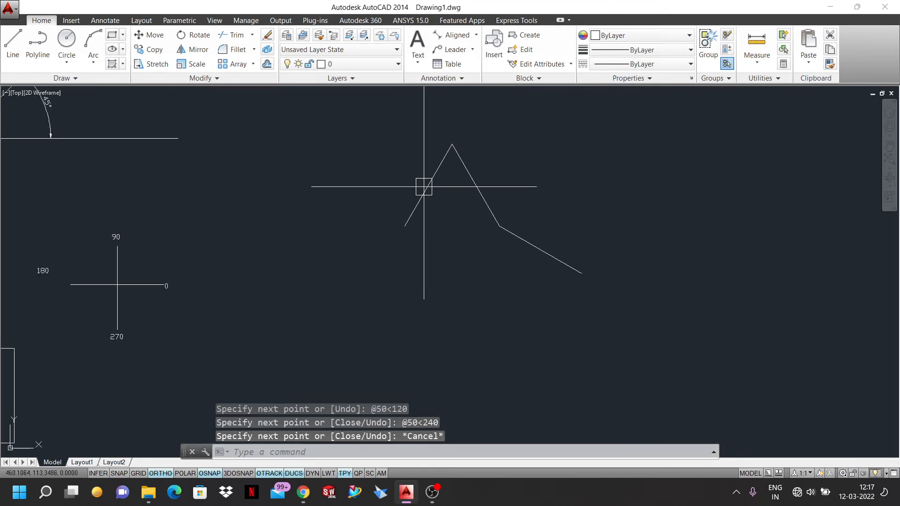
click(475, 37)
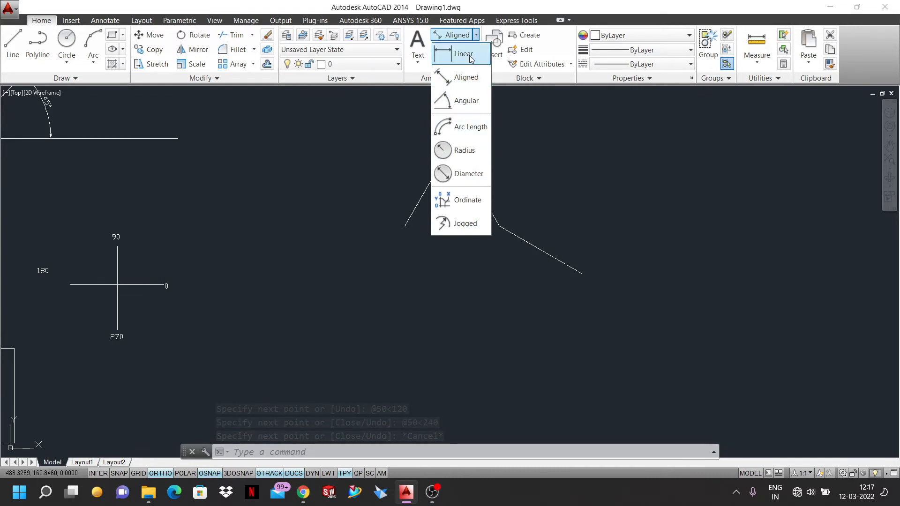
click(462, 102)
click(481, 182)
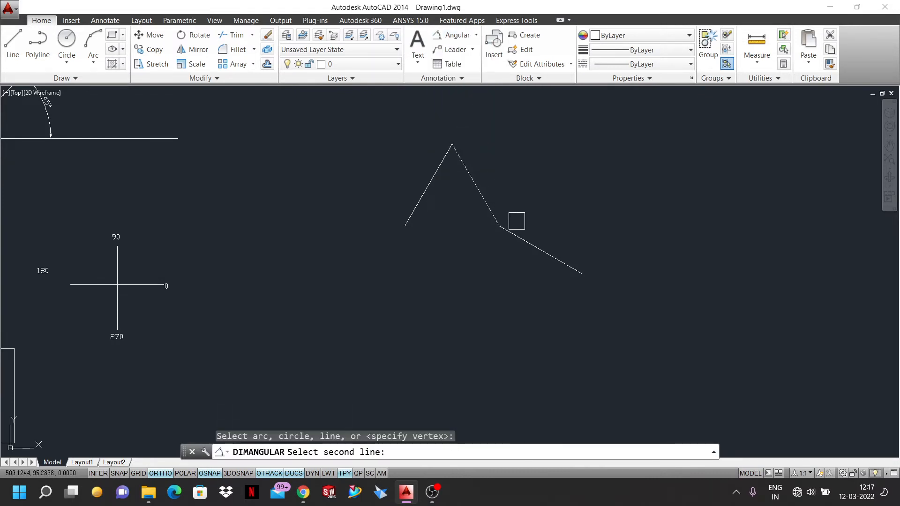
click(525, 235)
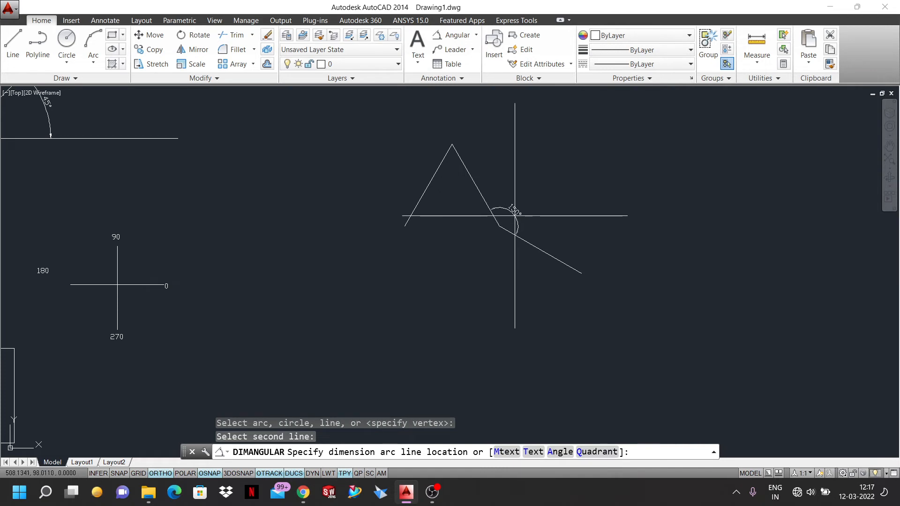
click(518, 212)
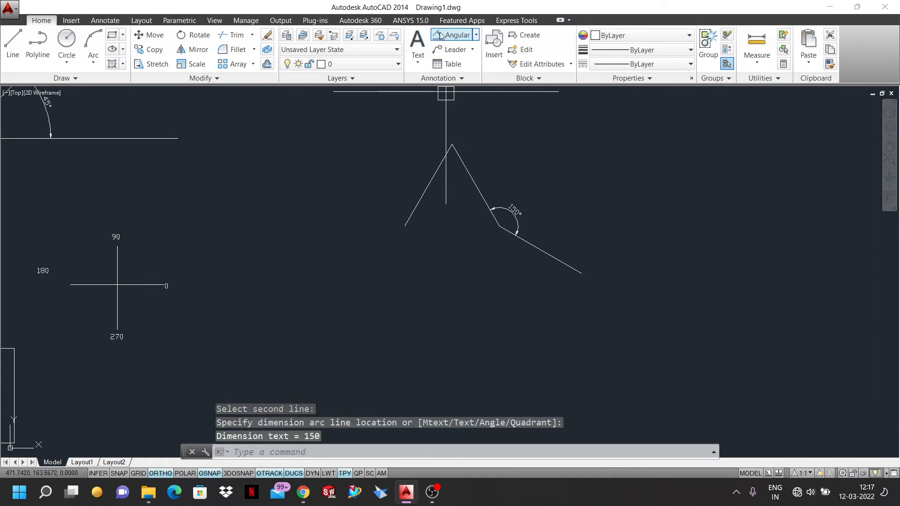
Add an angular dimension between the two segments meeting at the apex, placing its arc just below the apex
click(451, 36)
scroll(453, 181, down, 4)
scroll(453, 178, up, 8)
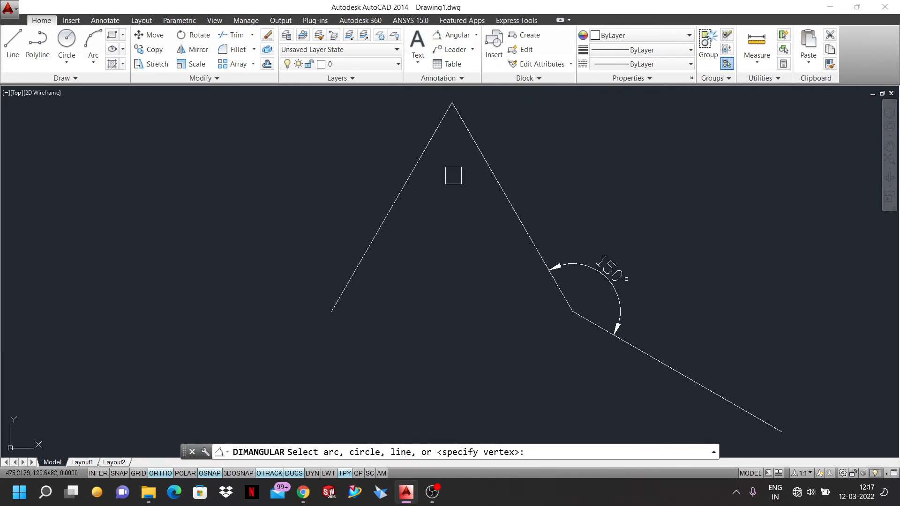
click(478, 151)
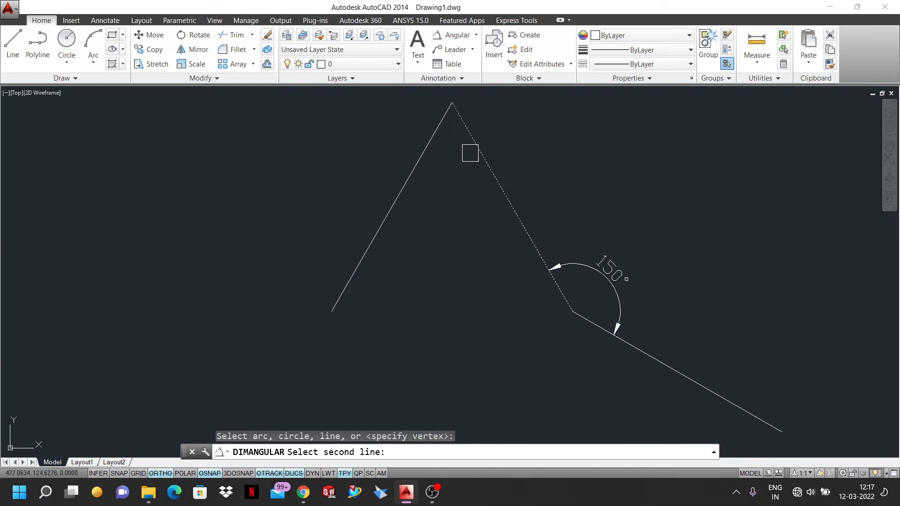
click(423, 157)
click(449, 155)
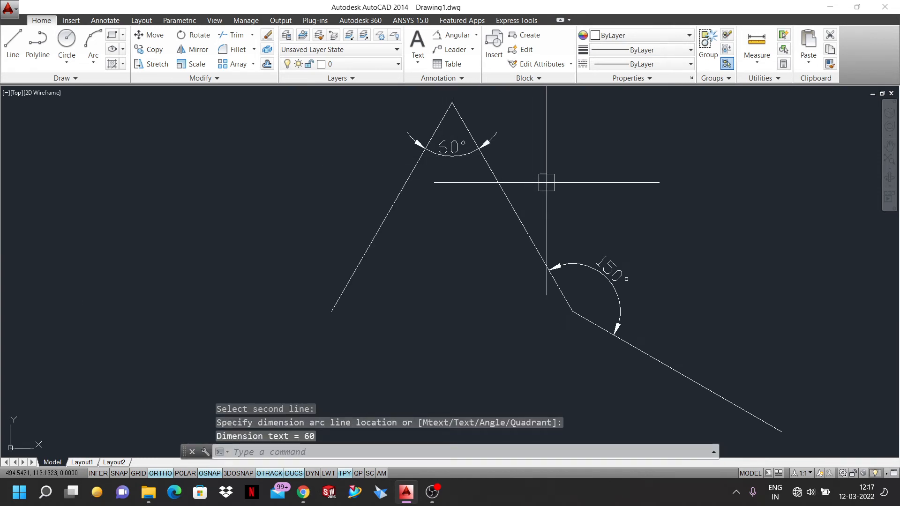
Examine the dimensioned angles at the apex and the lower corner in relation to the labelled direction cross
scroll(571, 162, down, 2)
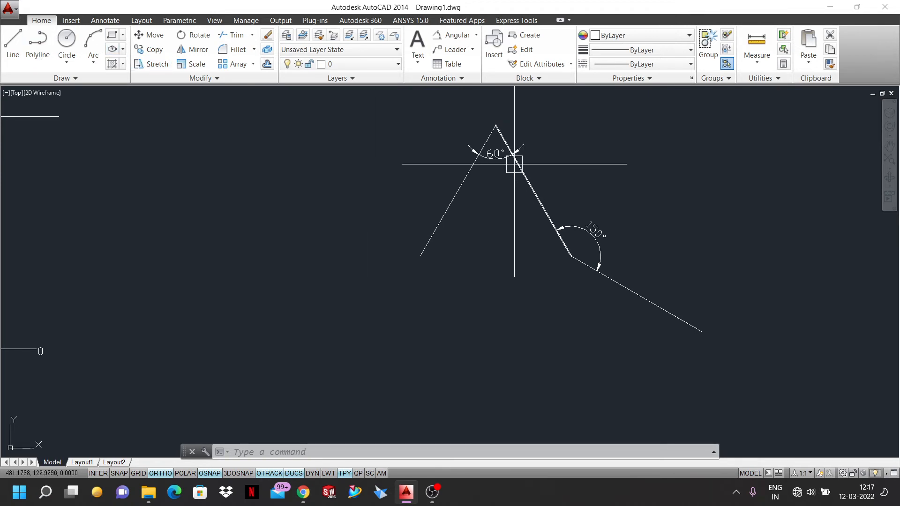
scroll(515, 164, down, 5)
scroll(499, 147, up, 9)
scroll(502, 164, down, 4)
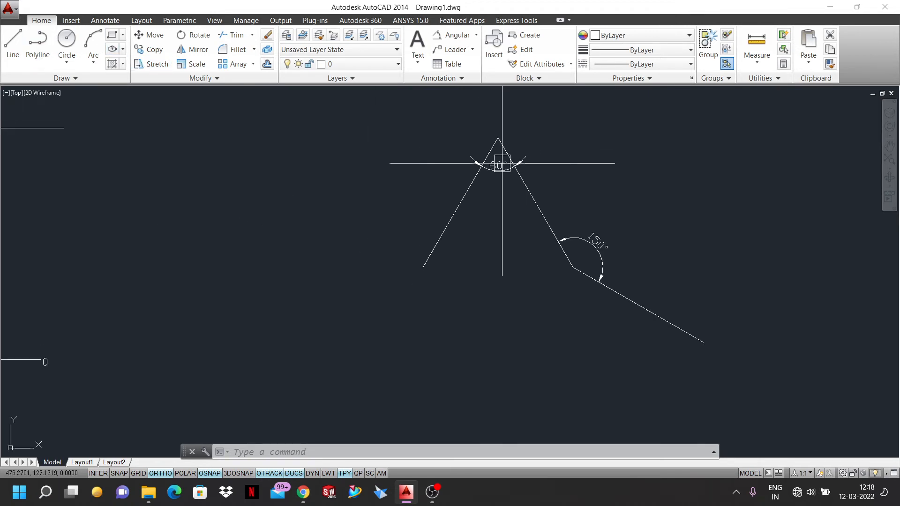
scroll(492, 131, up, 3)
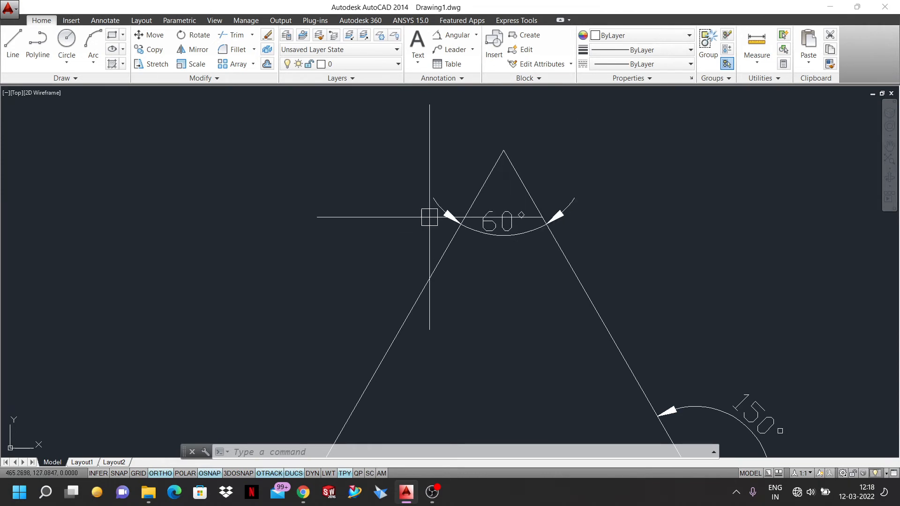
scroll(430, 217, down, 4)
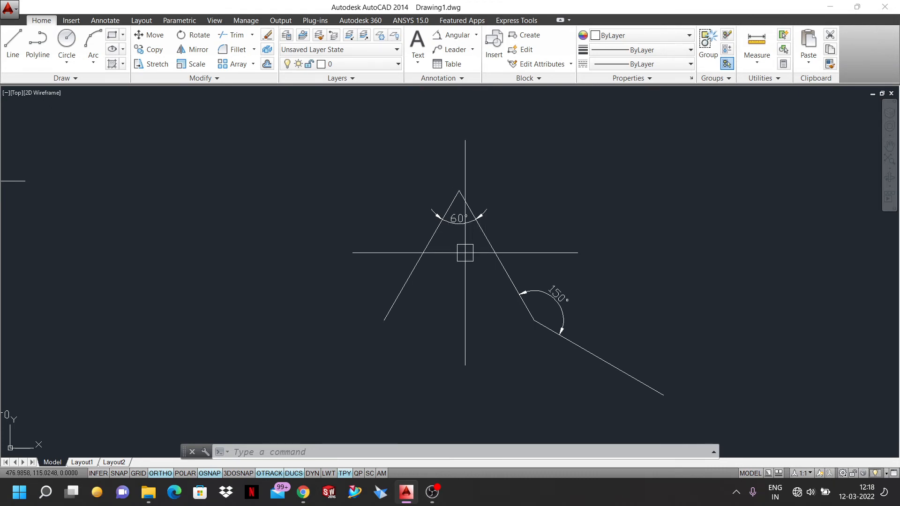
scroll(367, 354, down, 2)
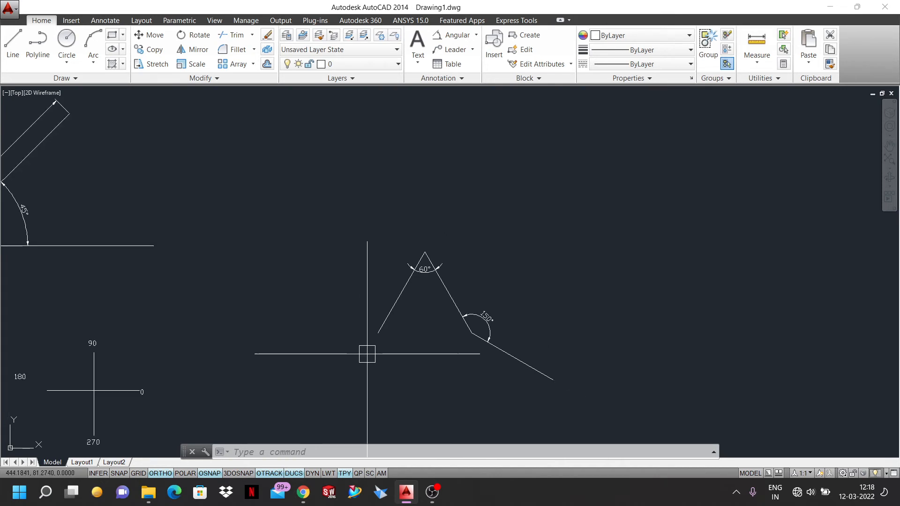
scroll(367, 354, up, 4)
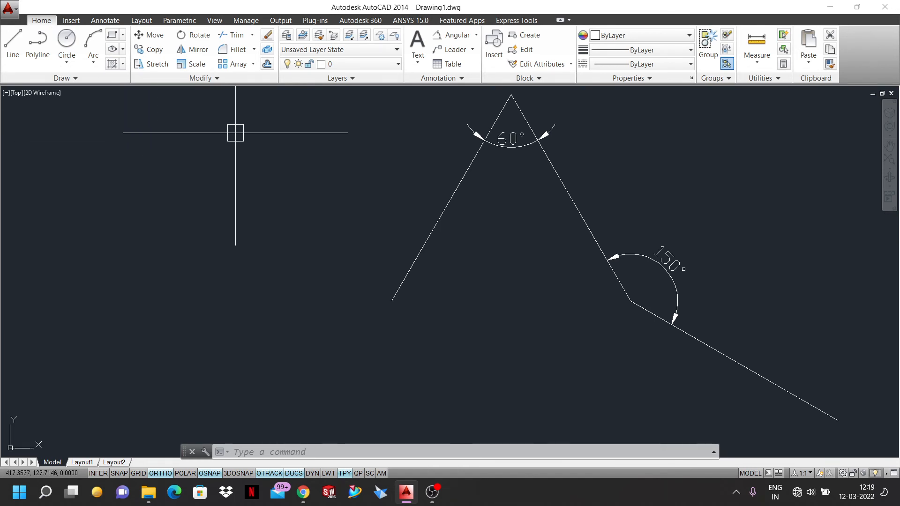
scroll(392, 181, down, 2)
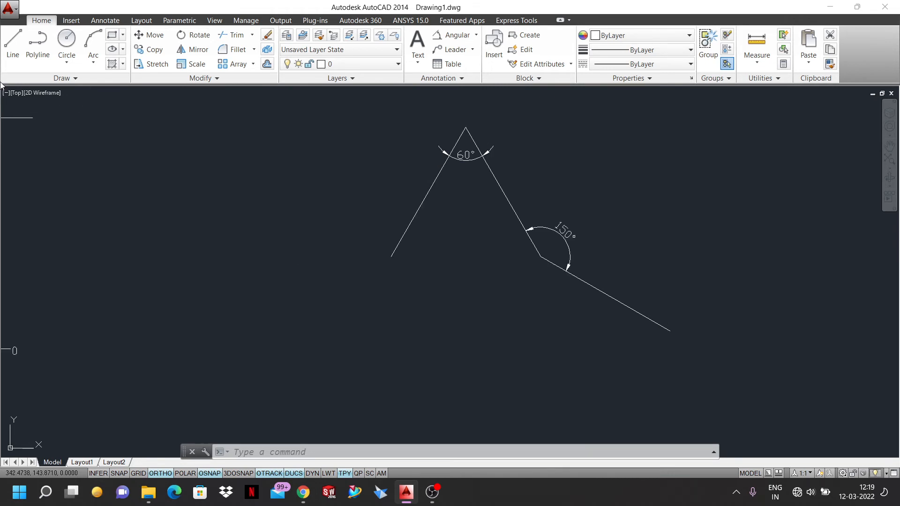
Start a line at the free lower end of the left leg below the apex
click(9, 53)
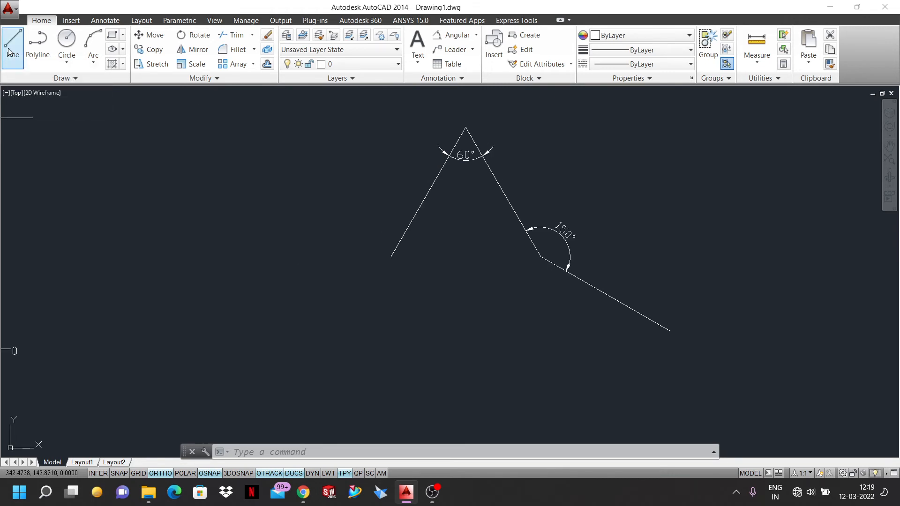
click(392, 257)
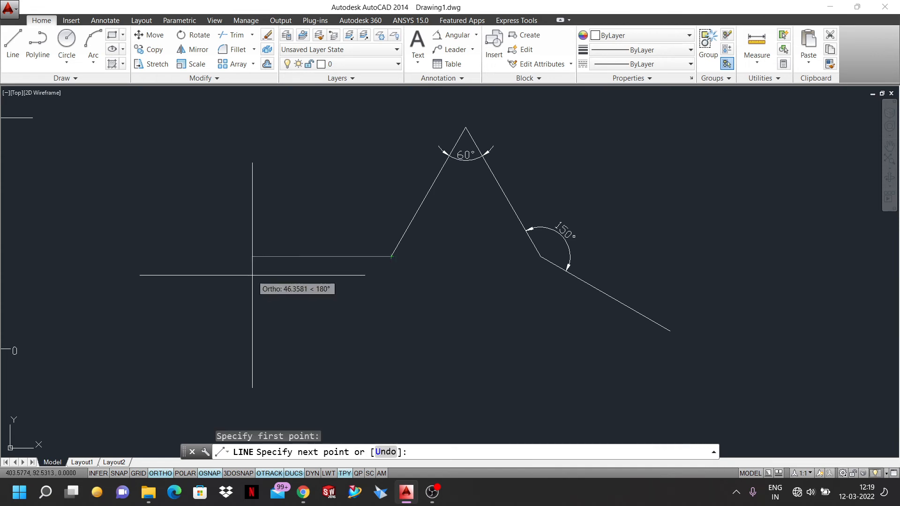
text(@)
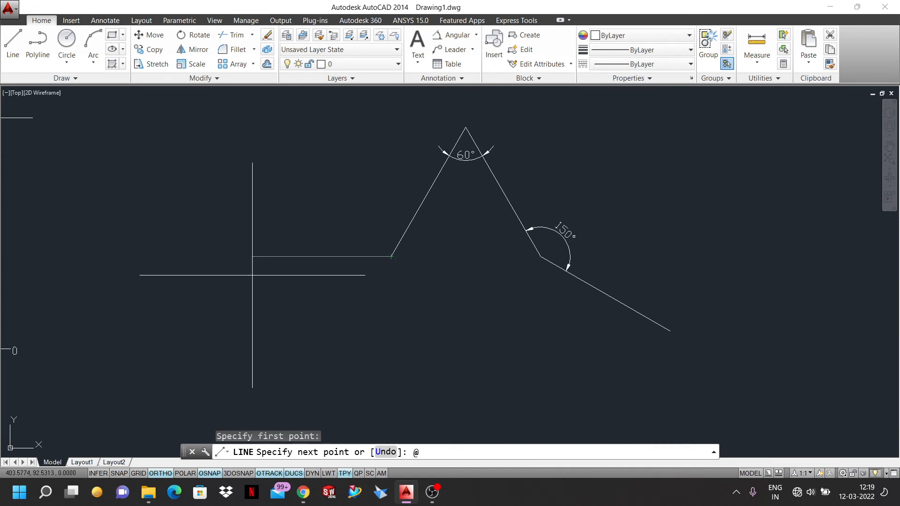
text(50<240)
key(Return)
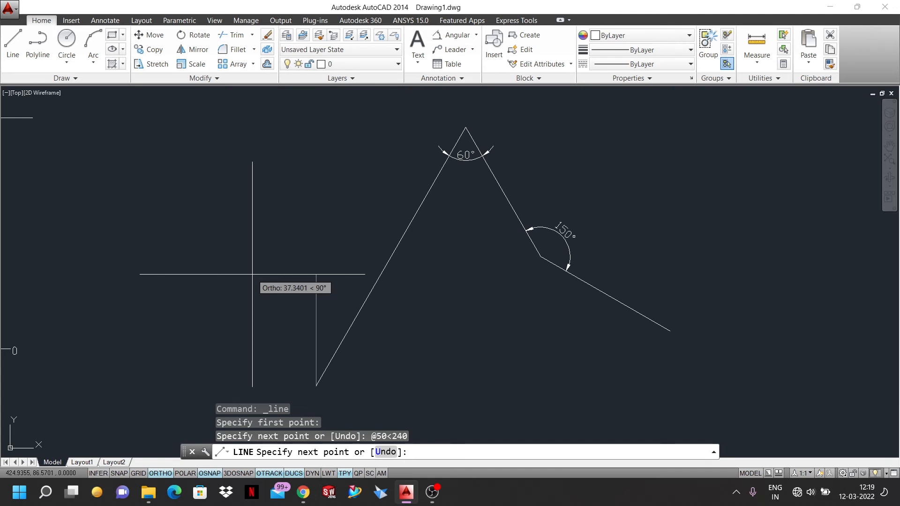
key(ctrl+z)
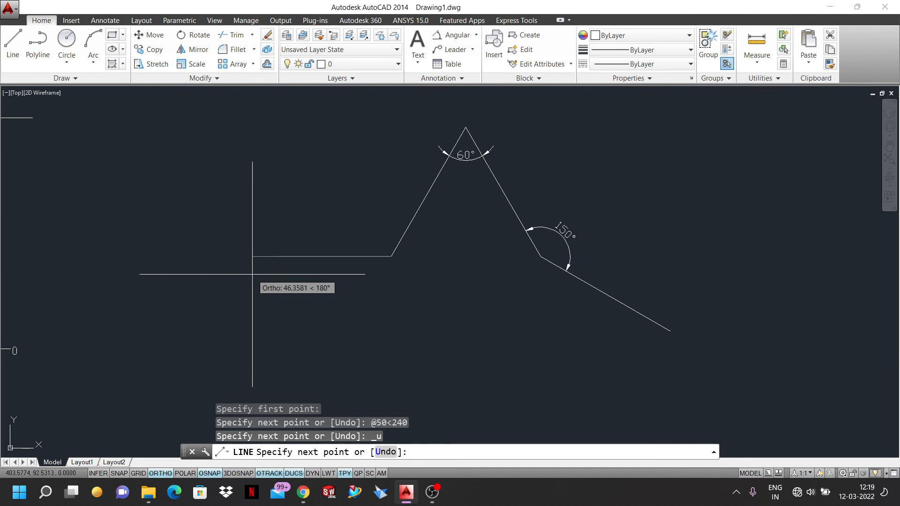
text(@)
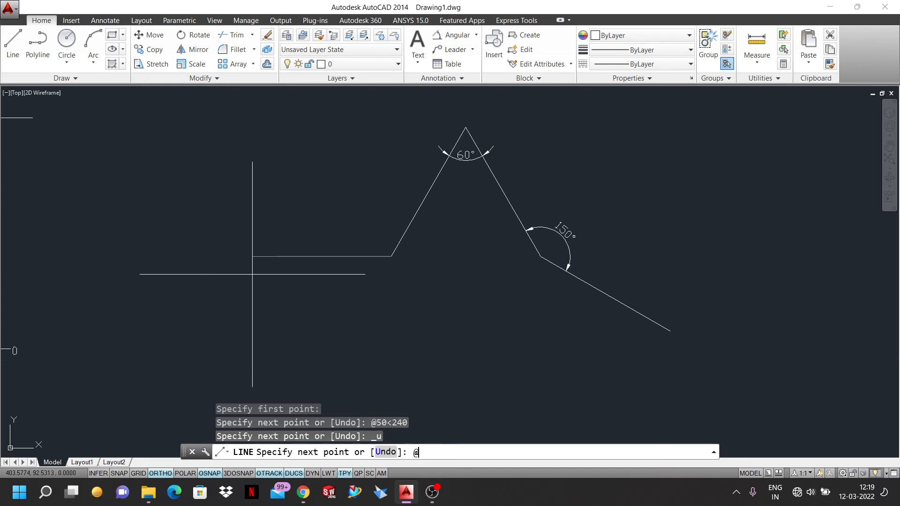
text(50<210)
key(Return)
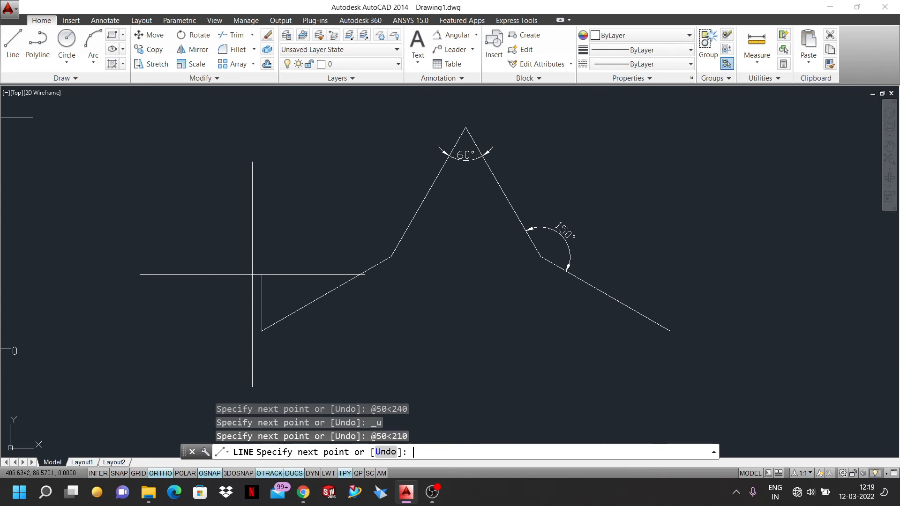
scroll(455, 247, down, 2)
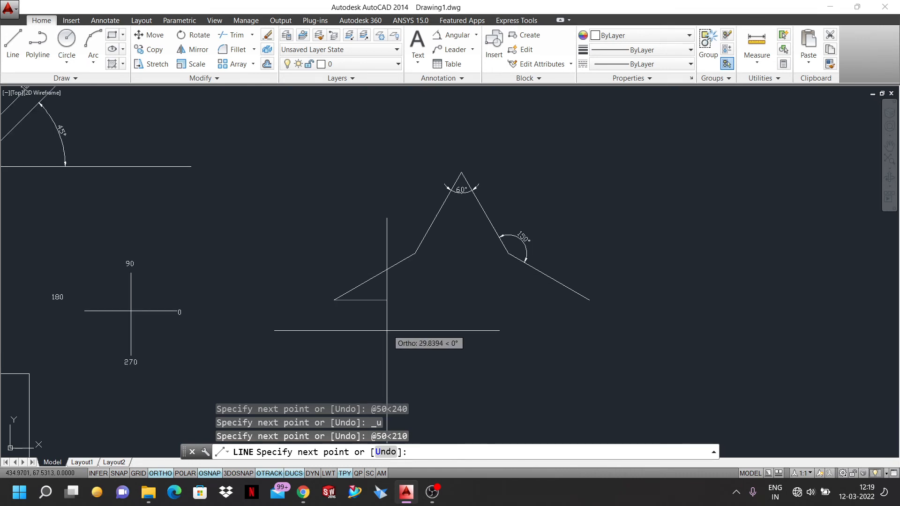
scroll(388, 322, up, 4)
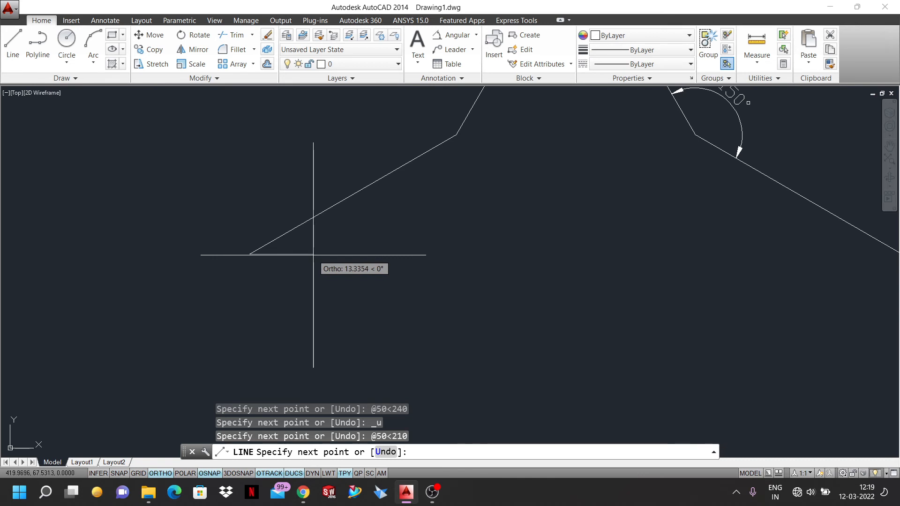
text(@)
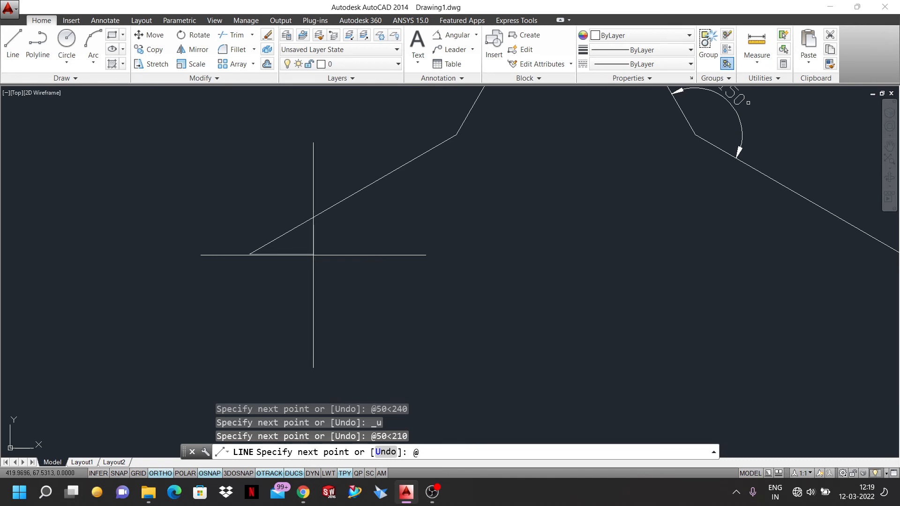
text(50<330)
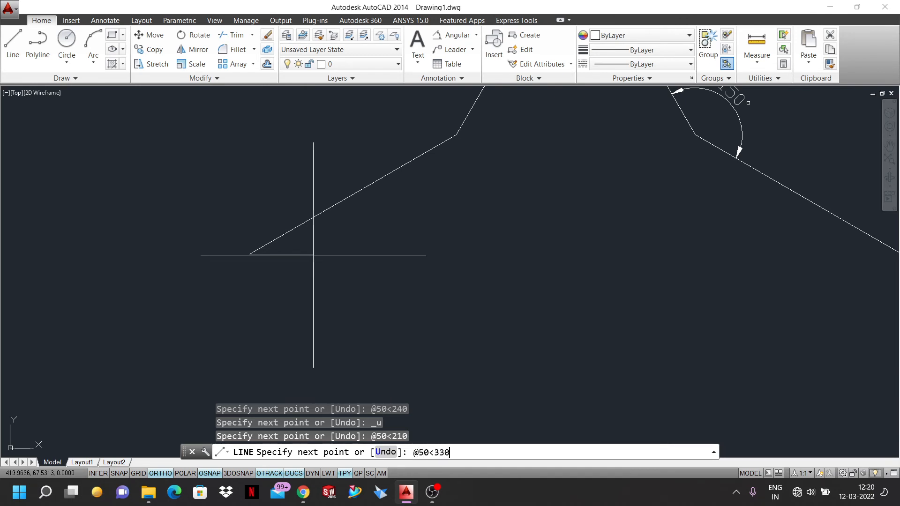
key(Return)
scroll(415, 235, down, 4)
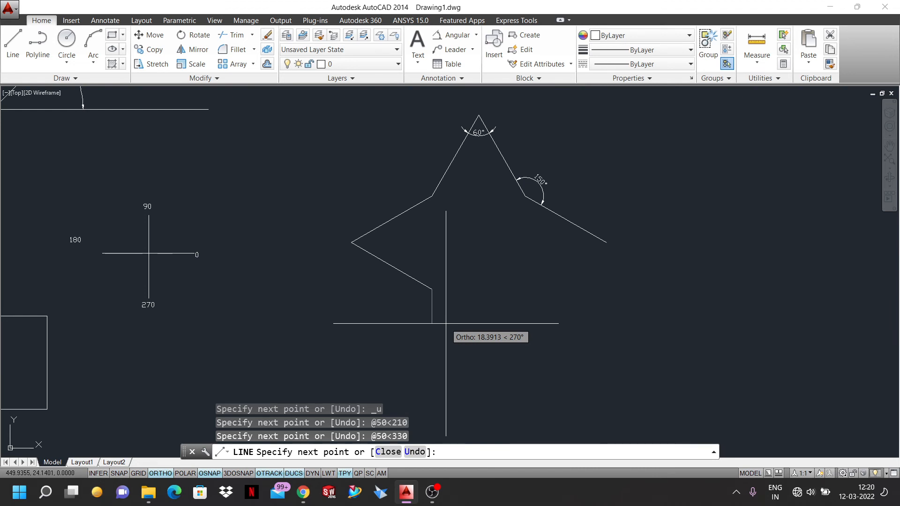
text(@50)
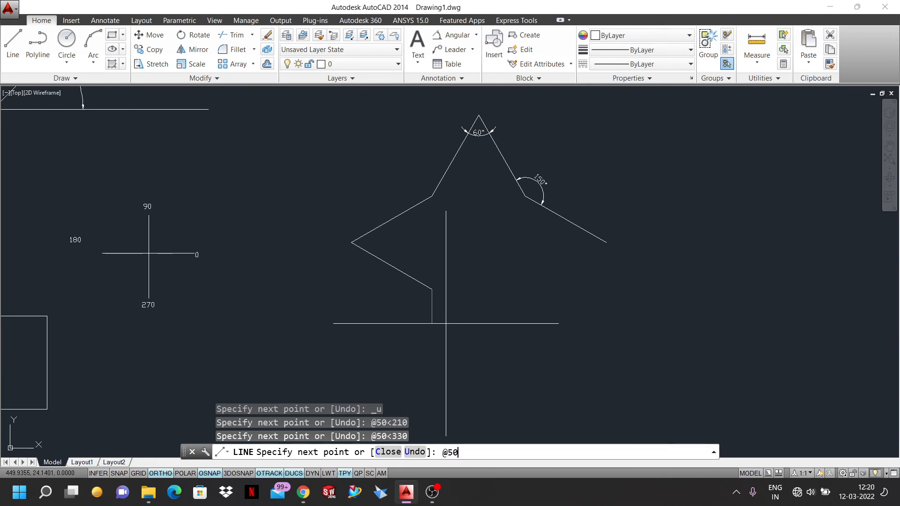
text(<300)
key(Return)
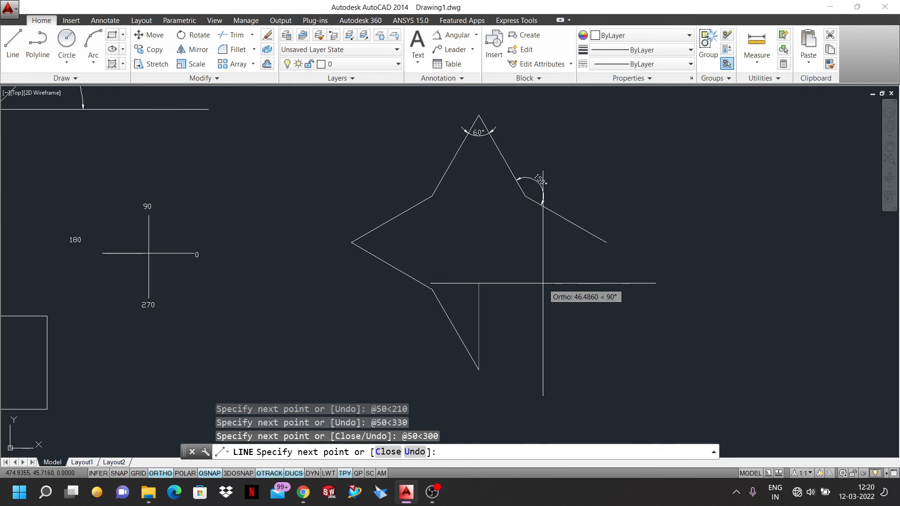
text(@)
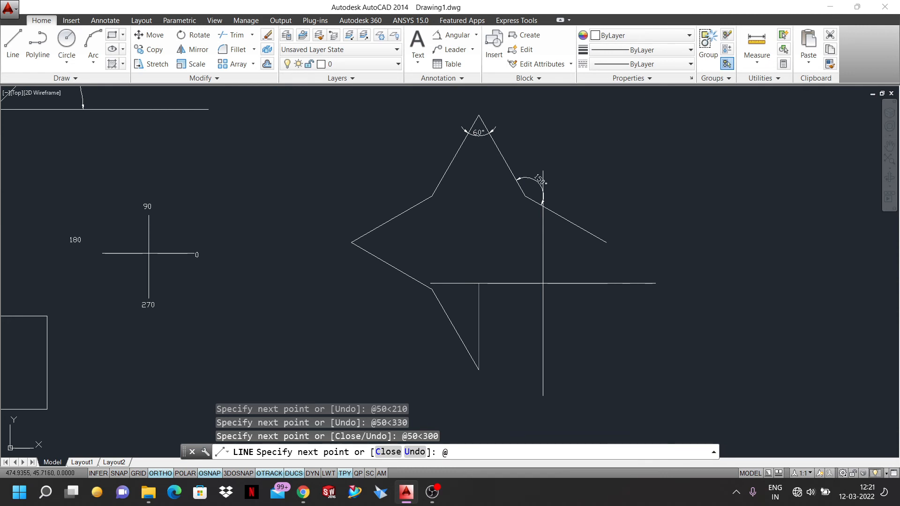
text(50<60)
key(Return)
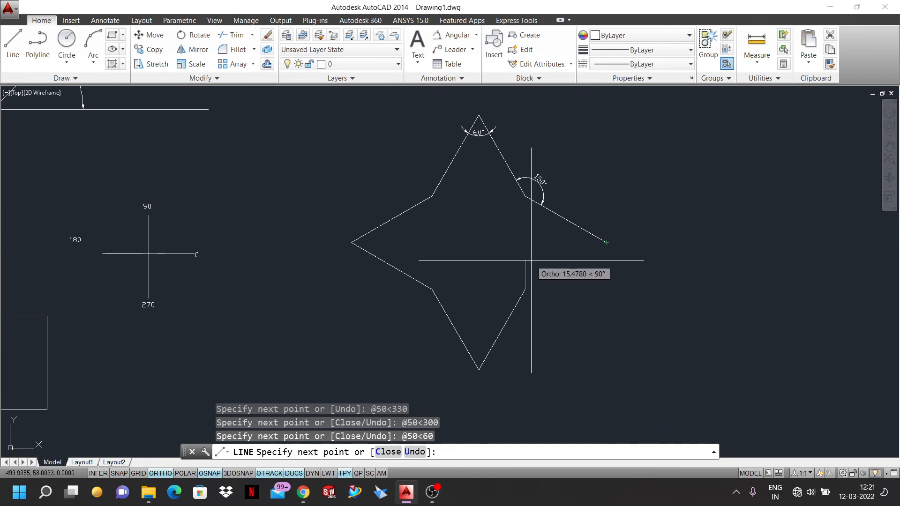
text(@)
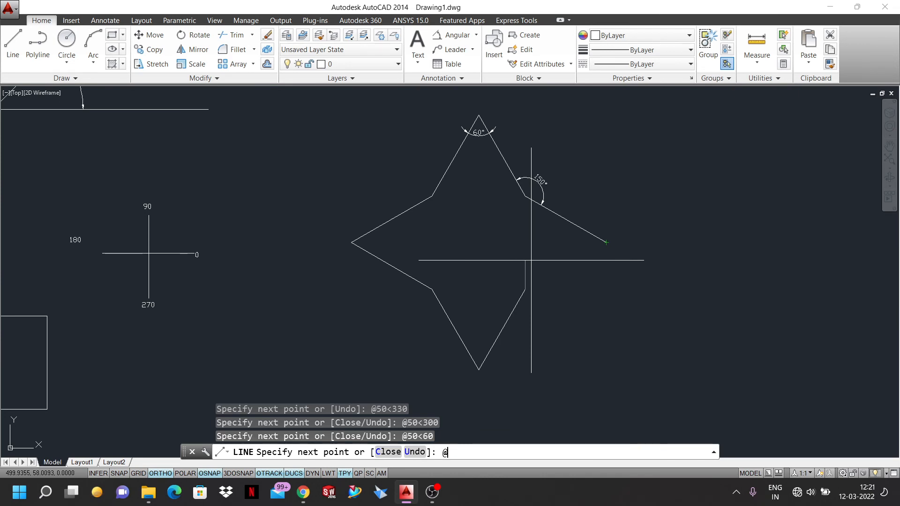
text(50)
text(<30)
key(Return)
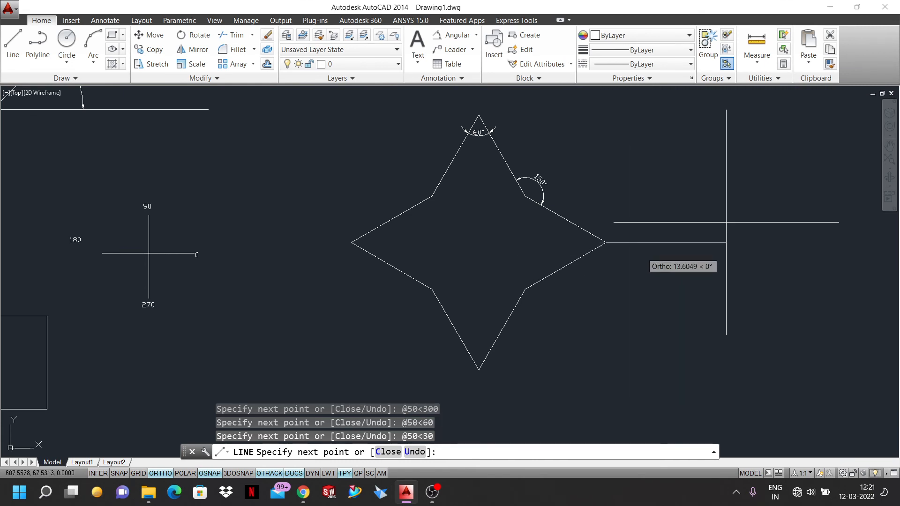
key(Escape)
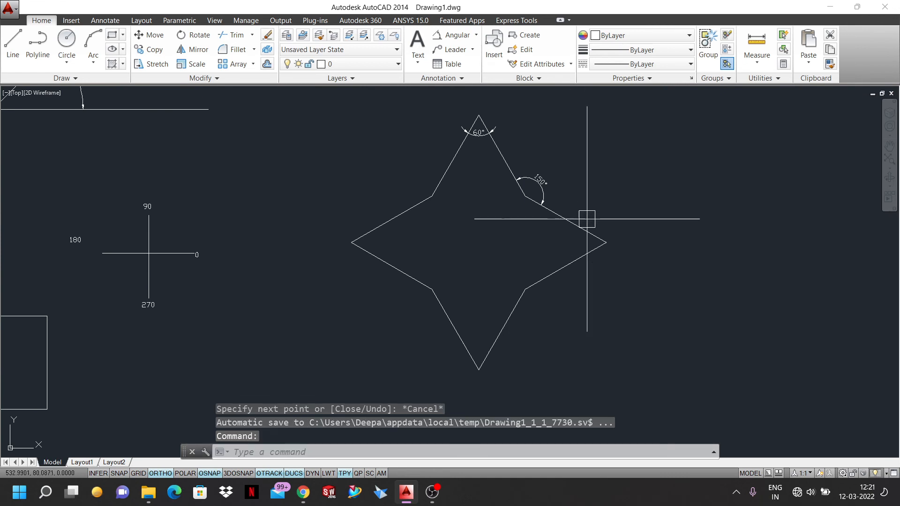
Add an angular dimension between the two segments meeting at the star's left tip, placing its arc inside the star
scroll(587, 217, down, 4)
scroll(583, 195, up, 6)
scroll(576, 195, down, 4)
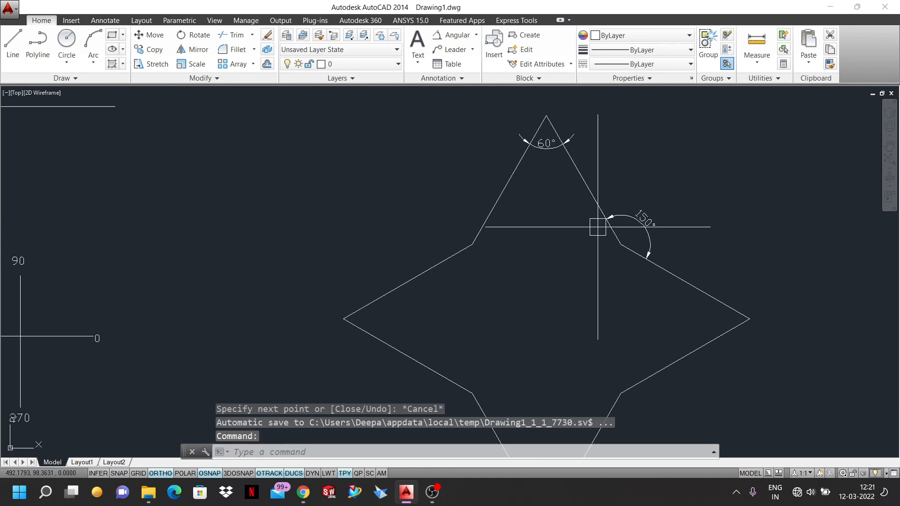
scroll(576, 199, up, 6)
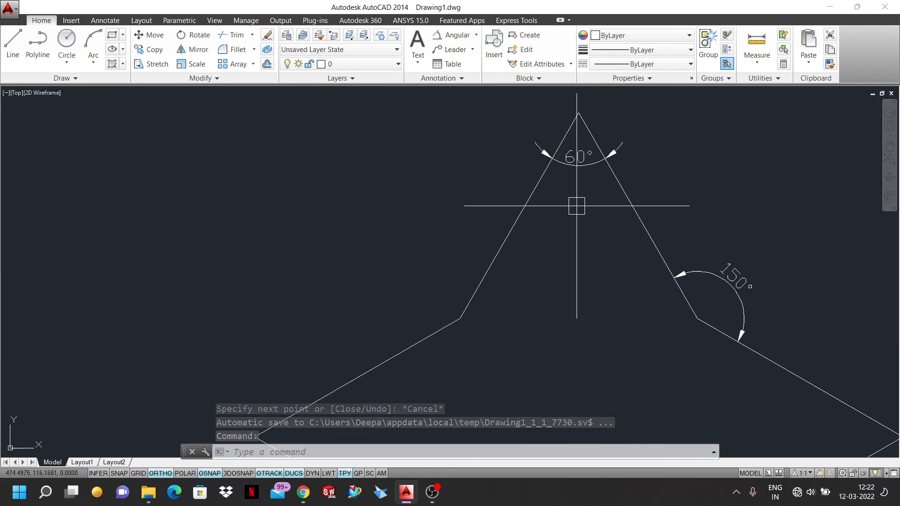
scroll(557, 191, down, 4)
click(451, 38)
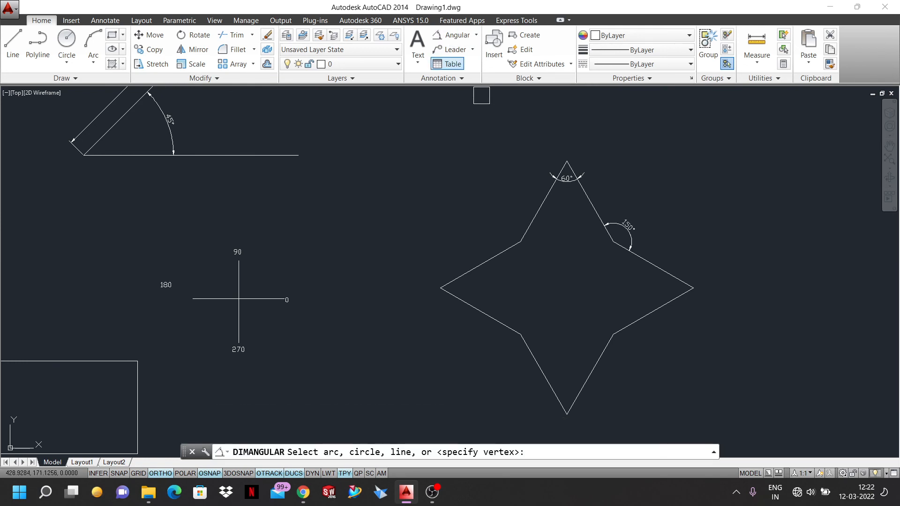
click(482, 265)
click(485, 299)
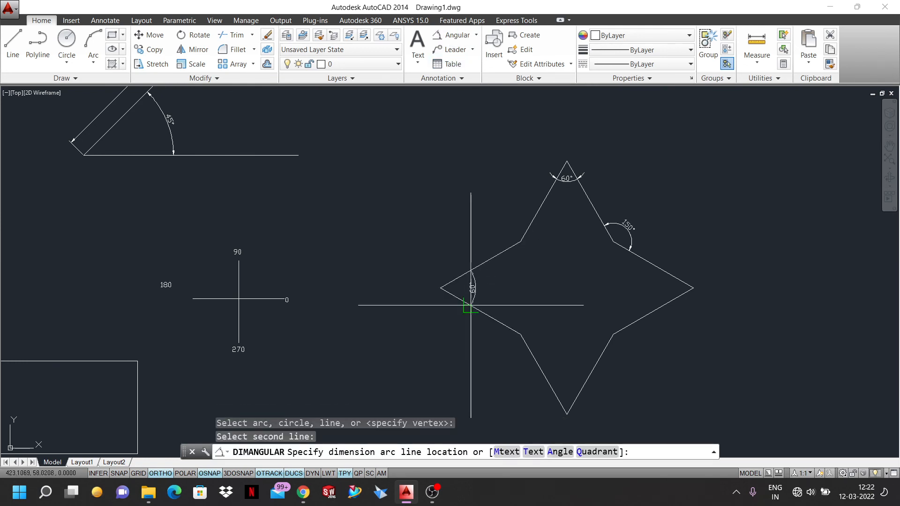
scroll(467, 303, up, 4)
click(457, 295)
Add an angular dimension between the two segments at the star's right tip, with its arc inside the outline
scroll(457, 296, down, 4)
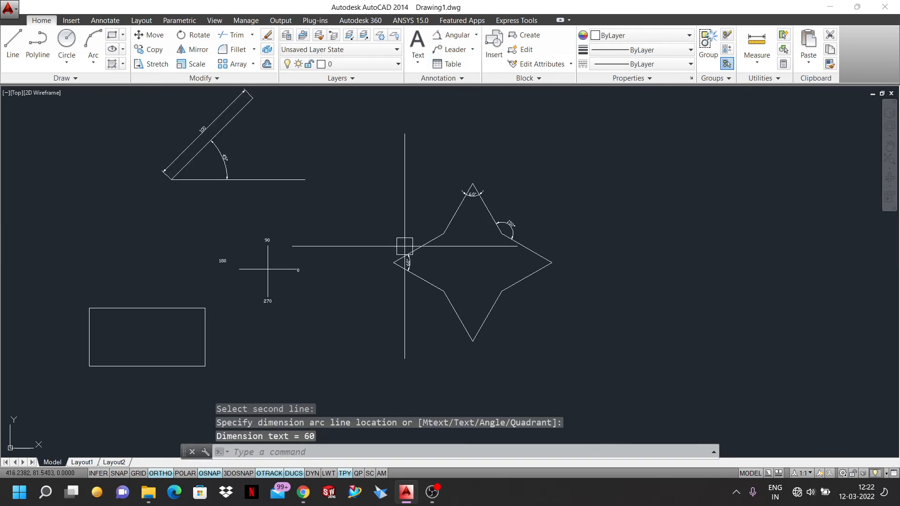
click(446, 38)
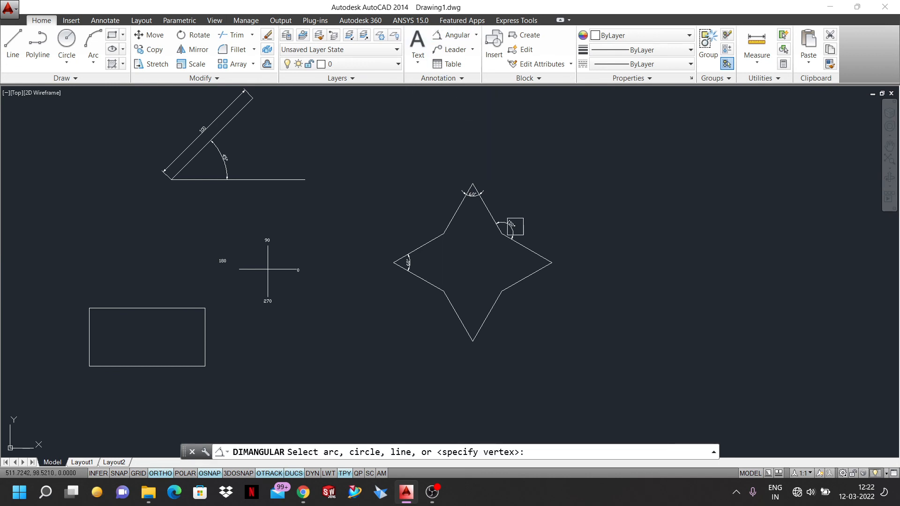
click(523, 247)
click(526, 277)
scroll(519, 269, up, 5)
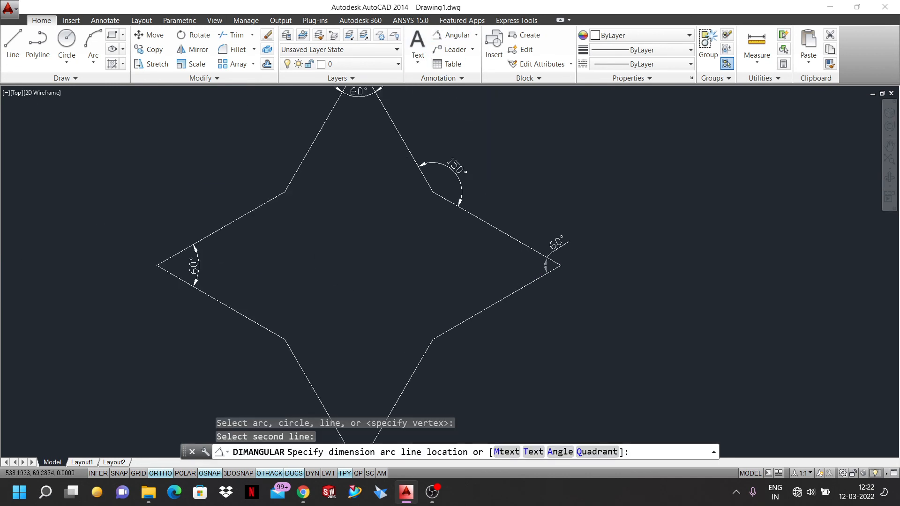
click(518, 268)
Dimension the angle between the two segments at the star's bottom tip, placing the arc above the vertex
scroll(603, 269, down, 5)
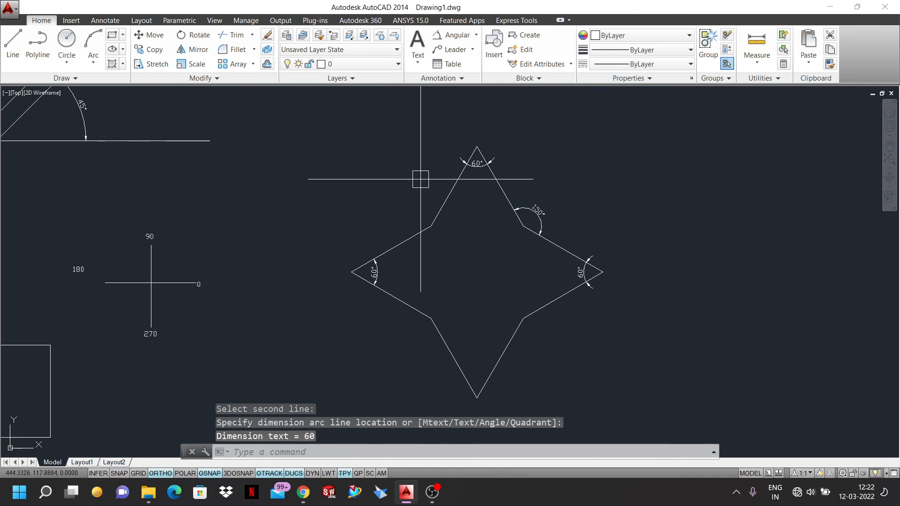
click(446, 36)
scroll(497, 253, down, 2)
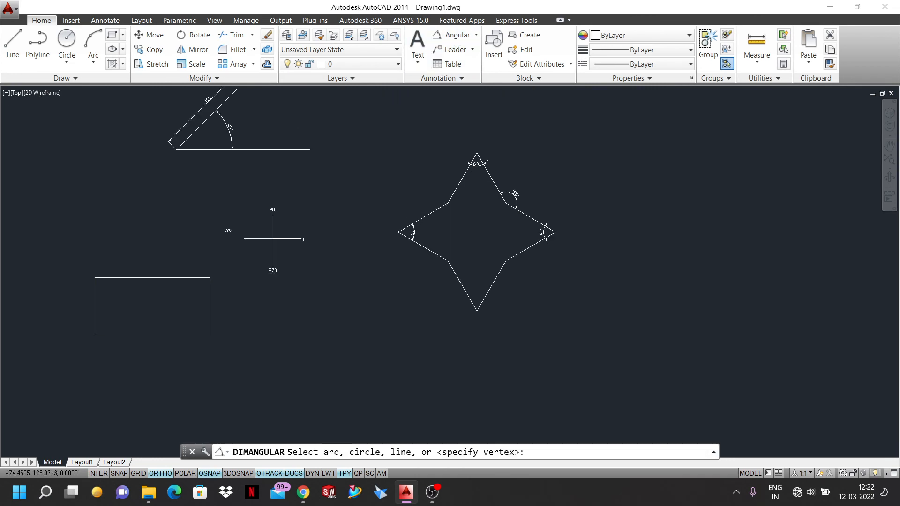
scroll(461, 261, up, 5)
click(523, 163)
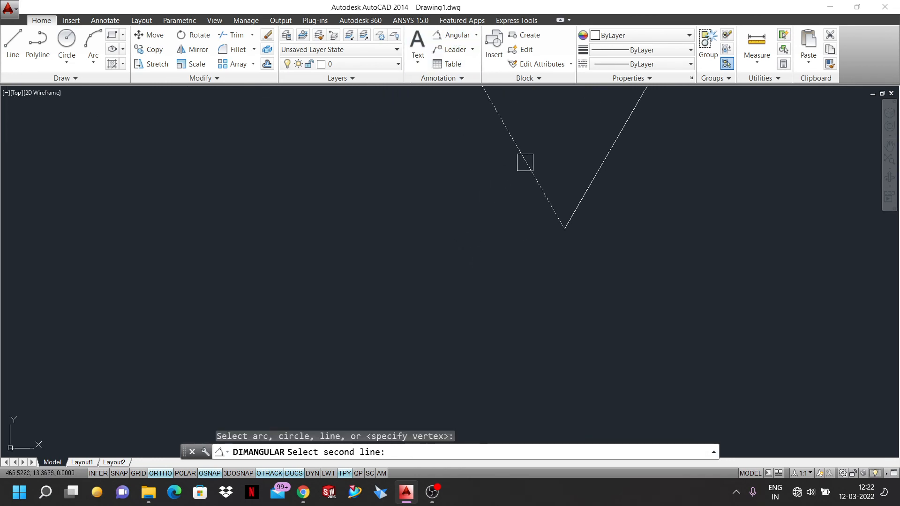
click(594, 157)
scroll(575, 224, down, 3)
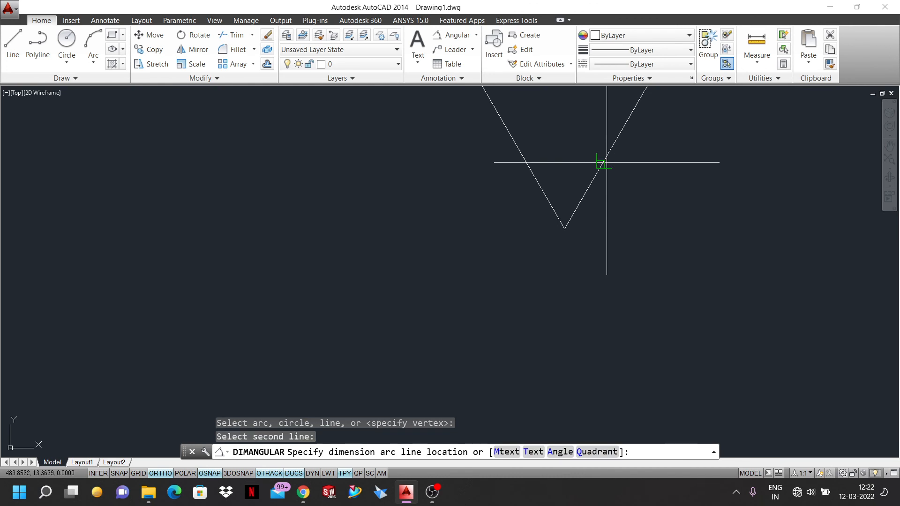
click(577, 187)
Dimension the outer angle at the star's upper-left inner corner, placing the arc outside the outline
scroll(562, 272, down, 4)
scroll(581, 205, up, 6)
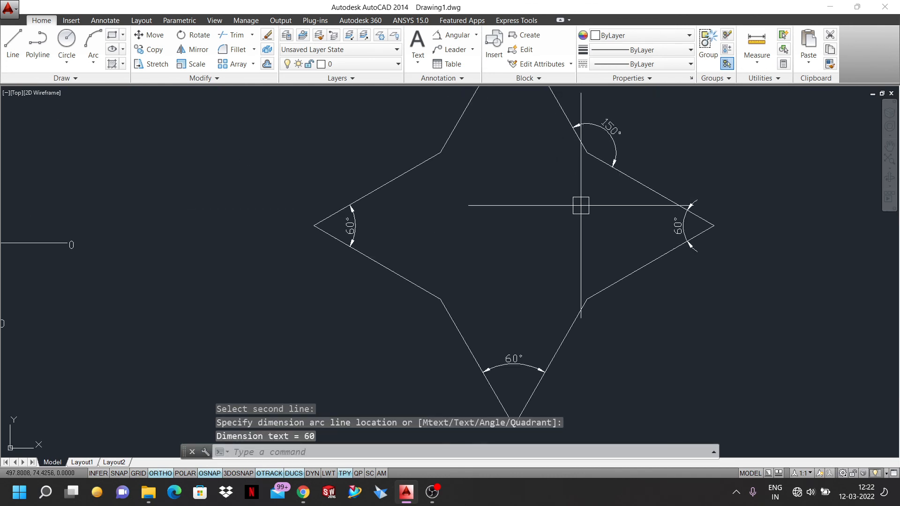
scroll(581, 206, down, 4)
click(452, 35)
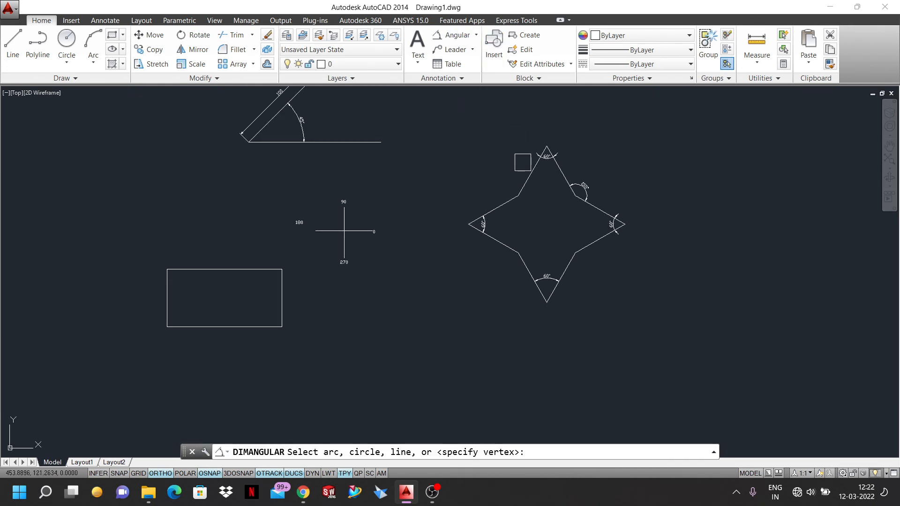
click(503, 198)
click(524, 176)
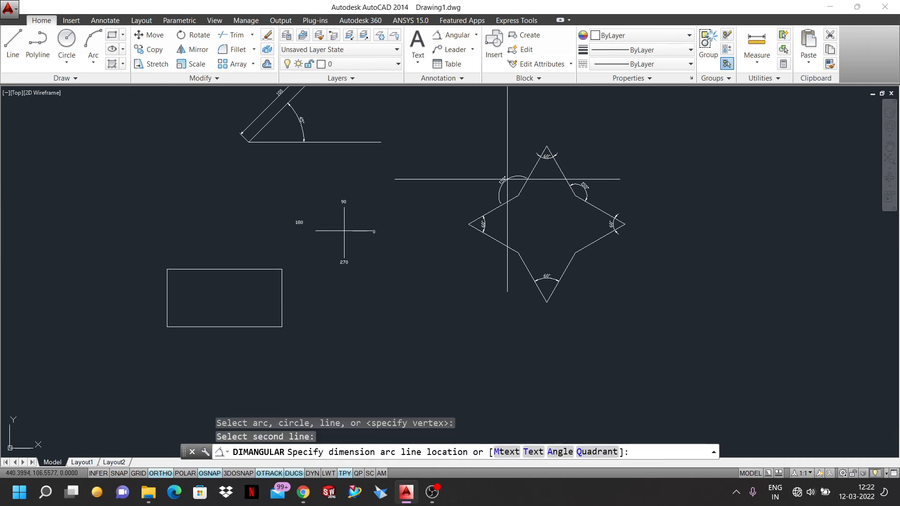
click(501, 185)
Dimension the outer angle at the star's lower-left inner corner, placing the arc outside the outline
scroll(522, 181, down, 4)
scroll(521, 176, up, 4)
scroll(521, 177, up, 2)
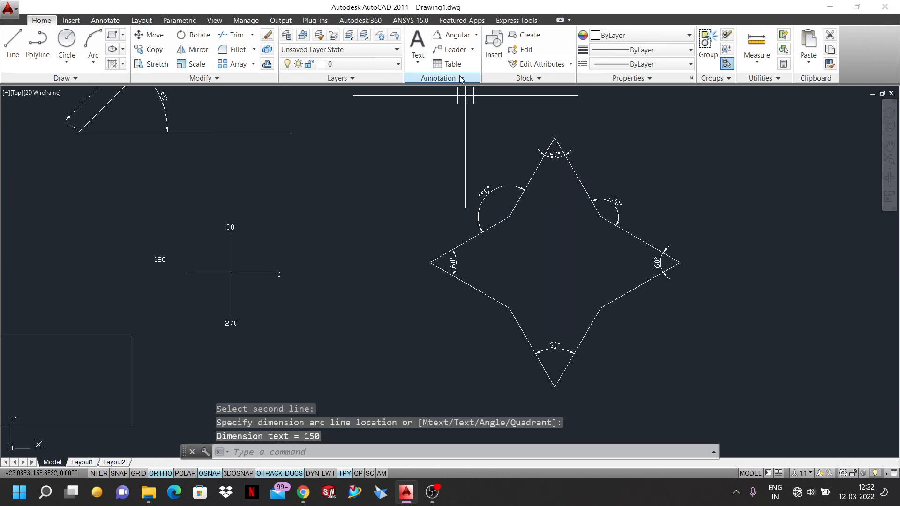
click(453, 35)
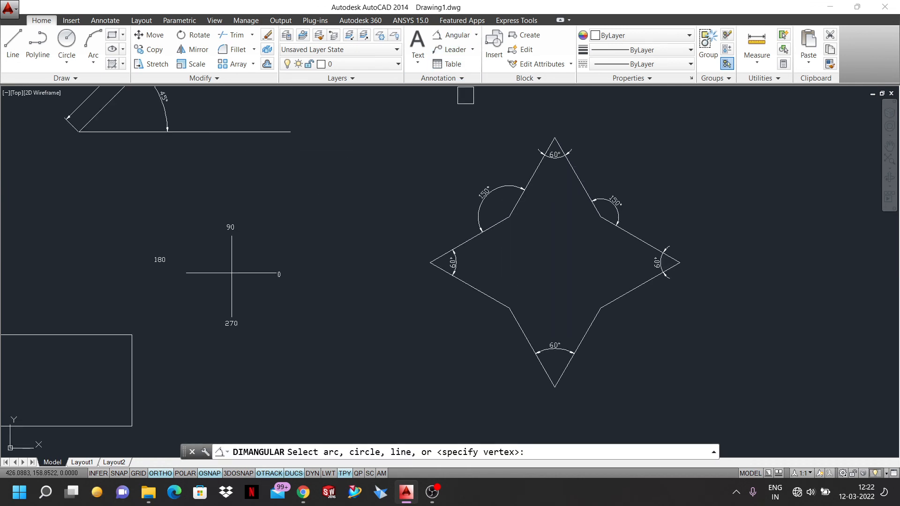
click(485, 295)
click(518, 323)
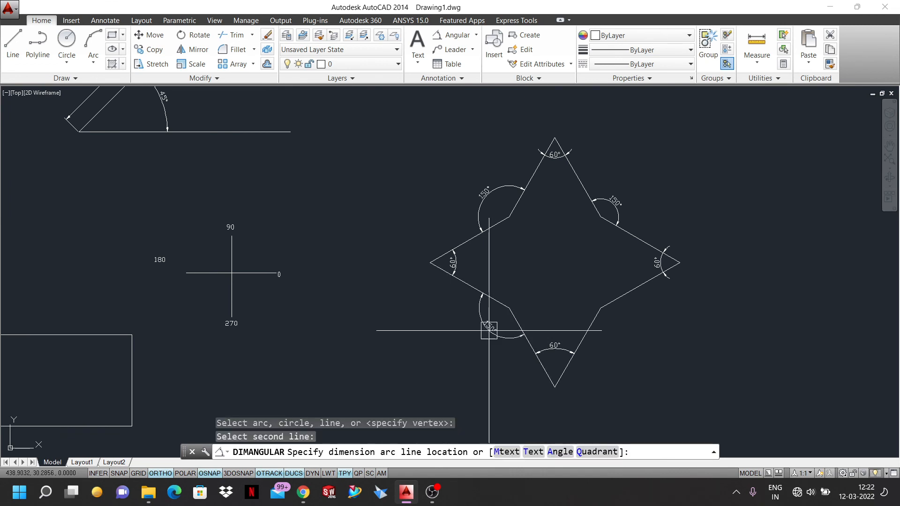
click(489, 331)
Dimension the outer angle at the star's lower-right inner corner, placing the arc outside the outline
click(454, 39)
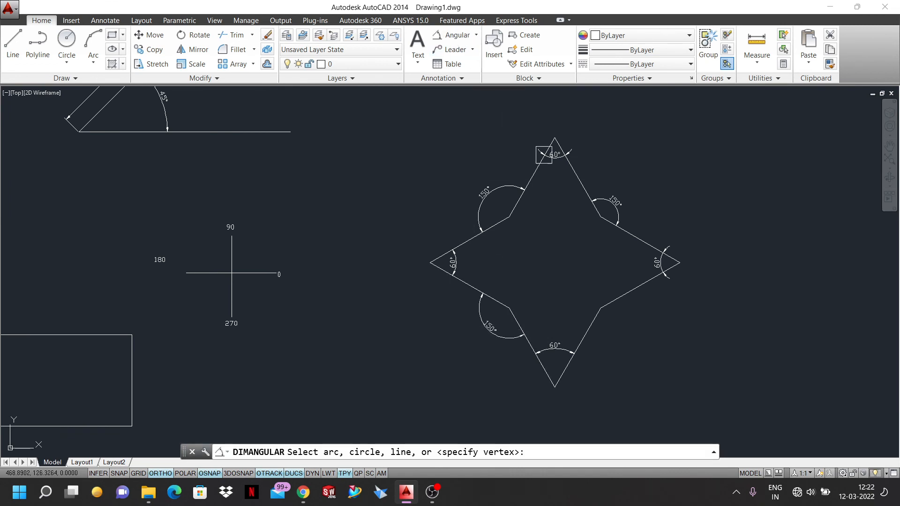
click(620, 300)
click(589, 331)
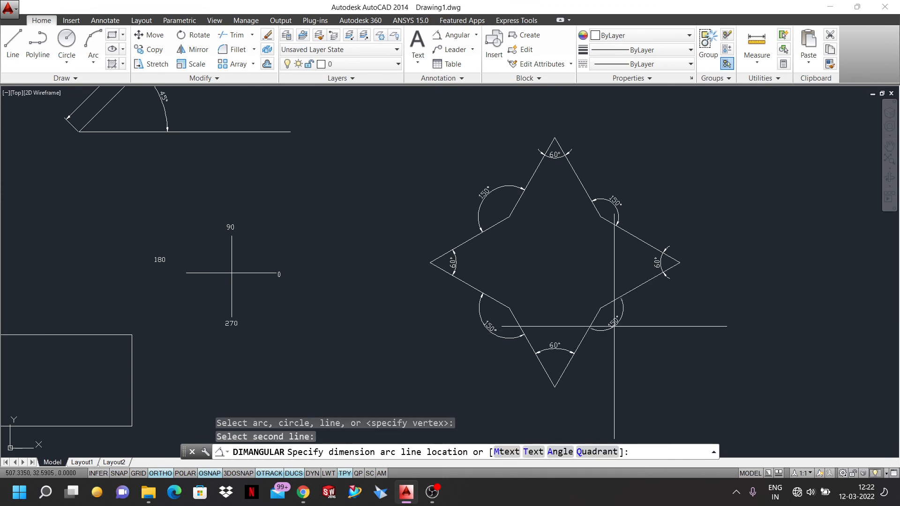
click(634, 303)
scroll(634, 300, up, 2)
scroll(634, 301, down, 3)
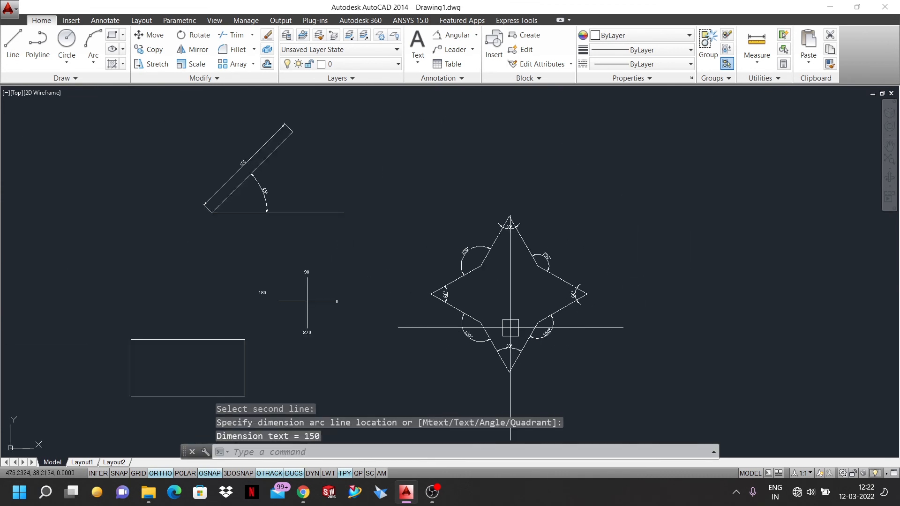
scroll(609, 304, up, 2)
scroll(563, 259, down, 2)
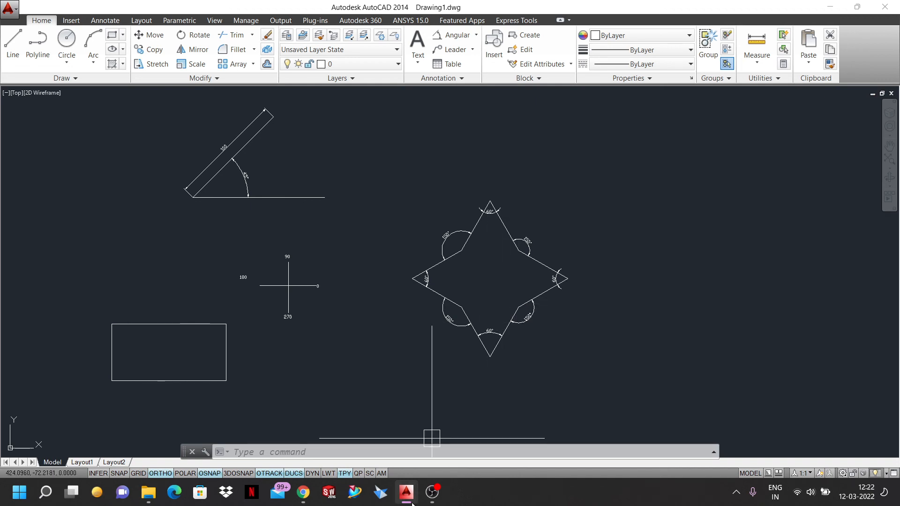
click(431, 498)
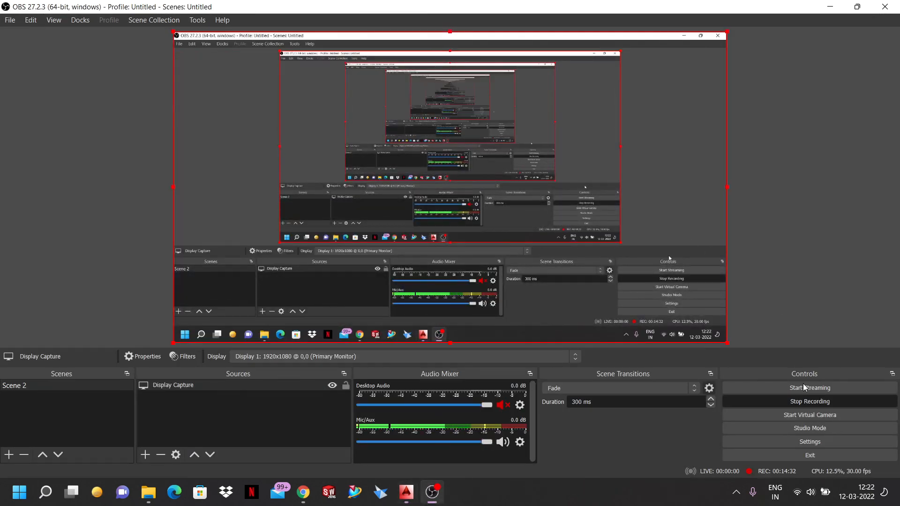